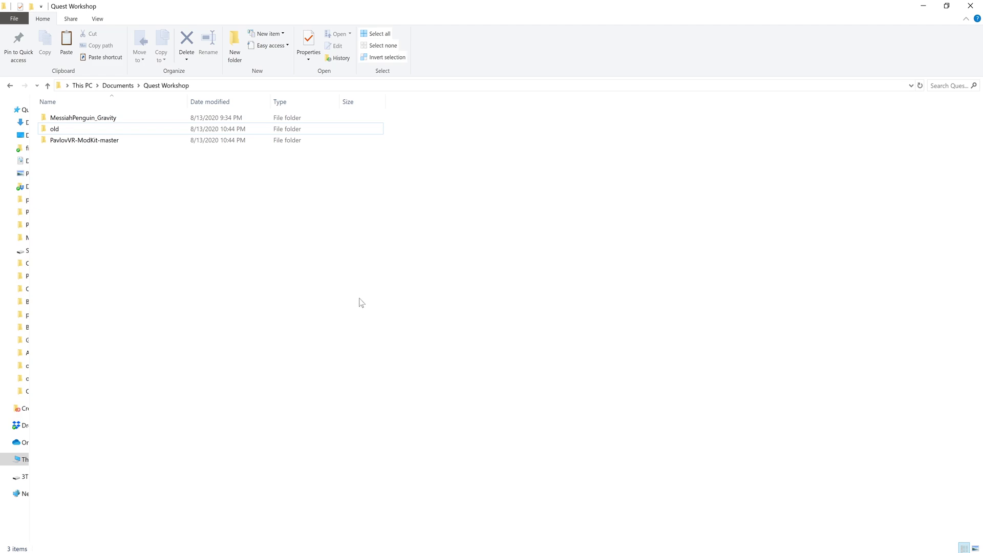
# Add a new folder named MessiahPenguin_Shipment to the Quest Workshop file list
pyautogui.rightClick(141, 245)
pyautogui.moveTo(215, 428)
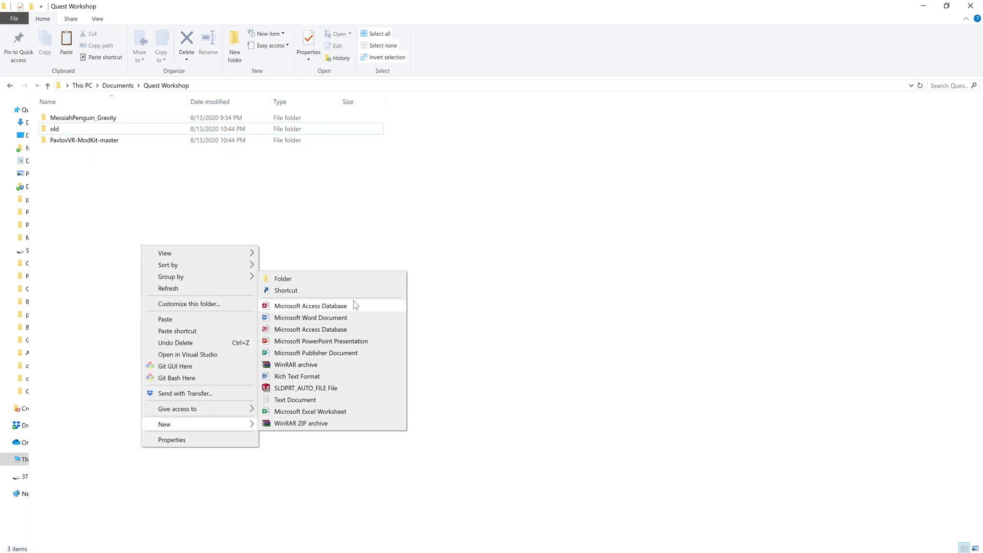
pyautogui.click(351, 283)
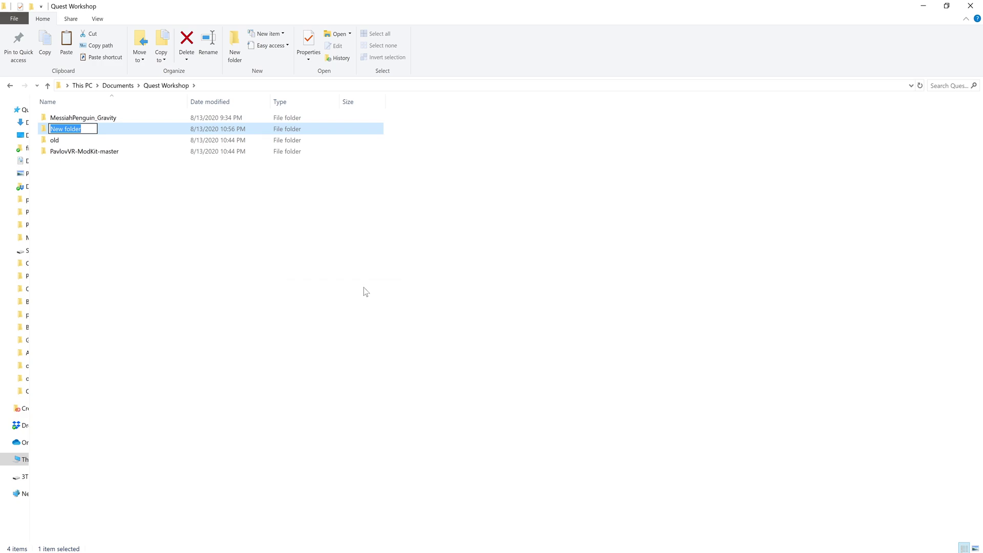
pyautogui.write('MessiahPenguin_')
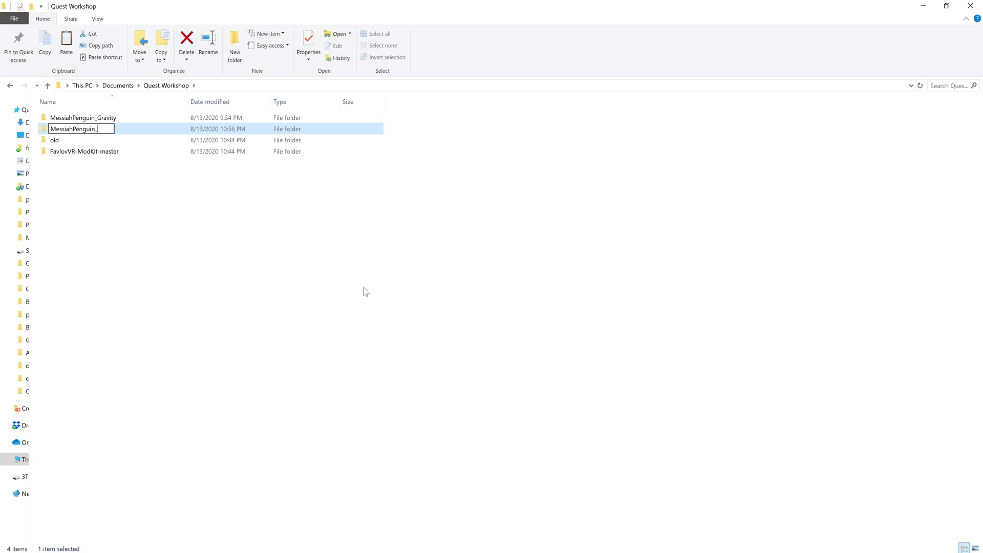
pyautogui.write('Shipment')
pyautogui.click(148, 130)
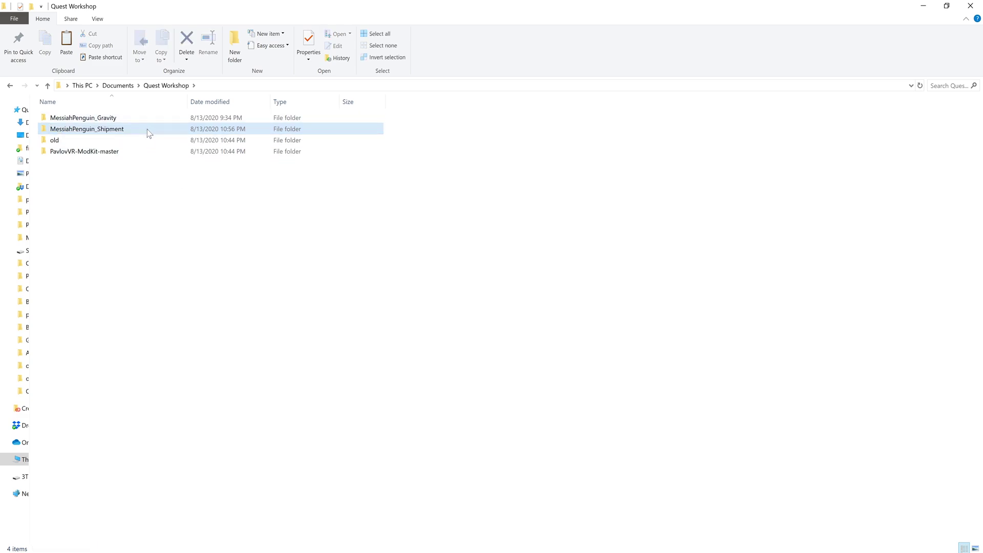
# Copy all PavlovVR-ModKit-master files into the empty MessiahPenguin_Shipment folder
pyautogui.doubleClick(134, 152)
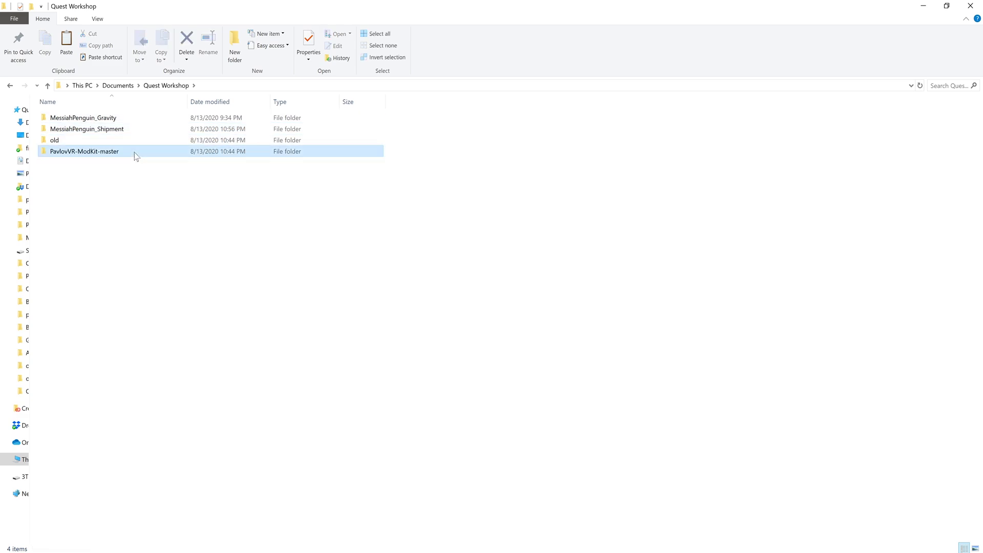
pyautogui.hotkey('ctrl', 'a')
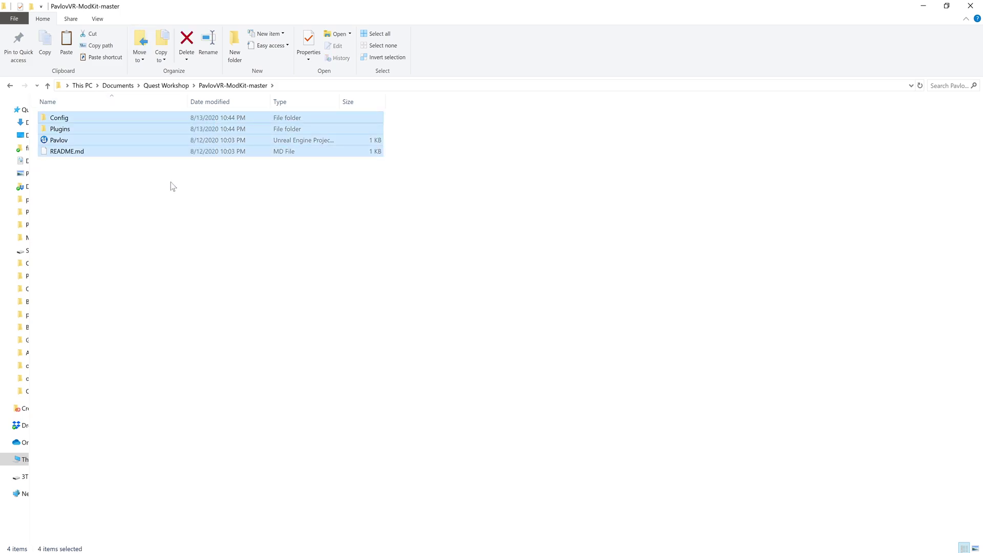
pyautogui.click(153, 86)
pyautogui.doubleClick(132, 128)
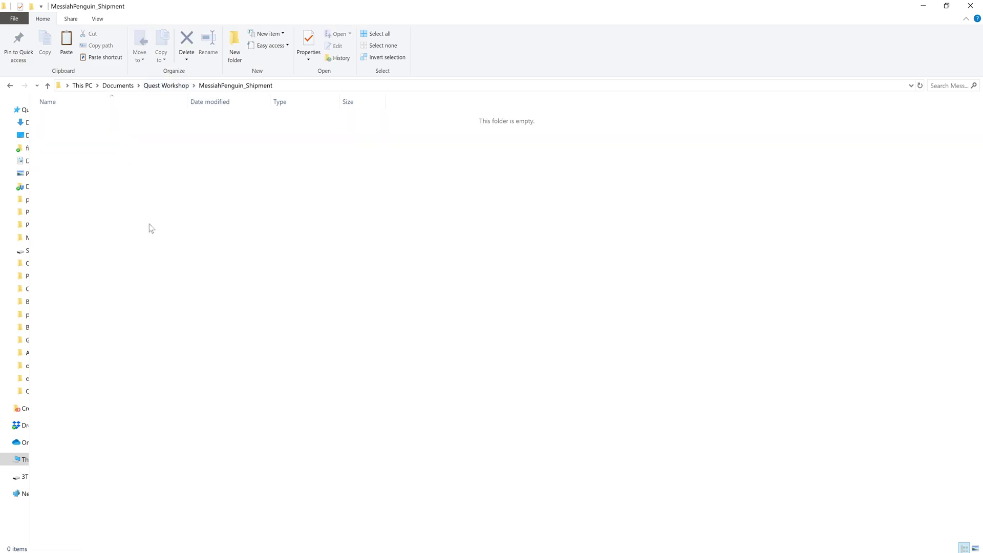
pyautogui.hotkey('ctrl', 'v')
# Launch the copied Pavlov project file from MessiahPenguin_Shipment
pyautogui.click(81, 140)
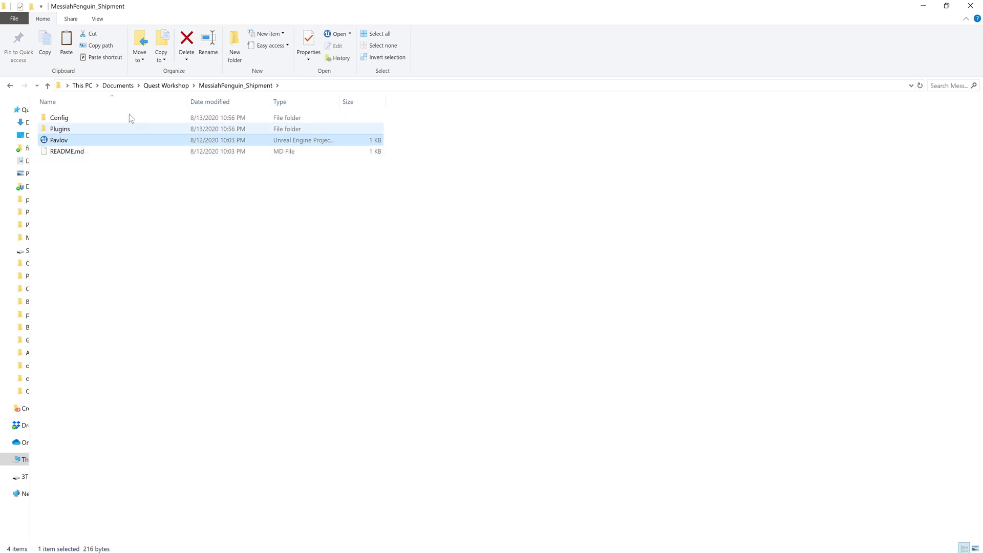
pyautogui.click(145, 109)
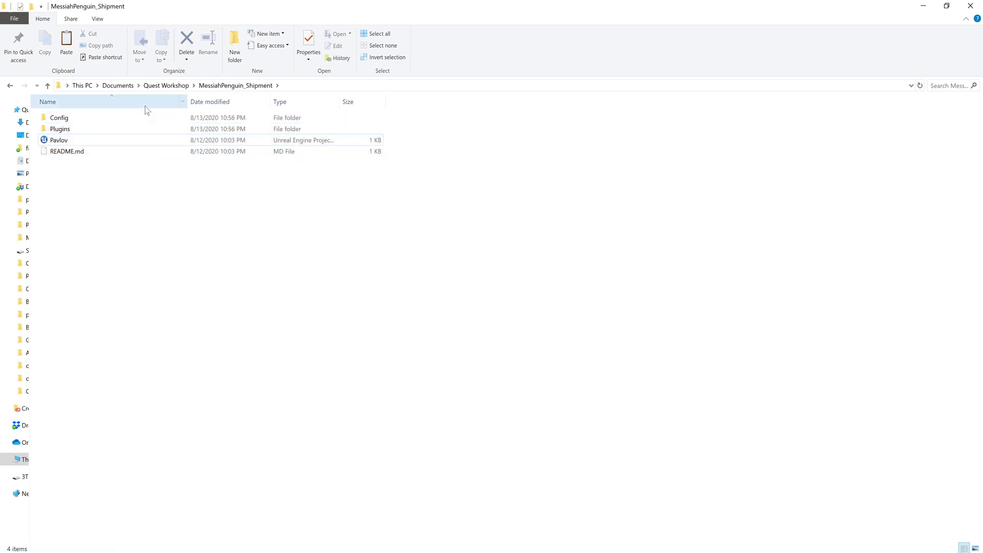
pyautogui.doubleClick(154, 140)
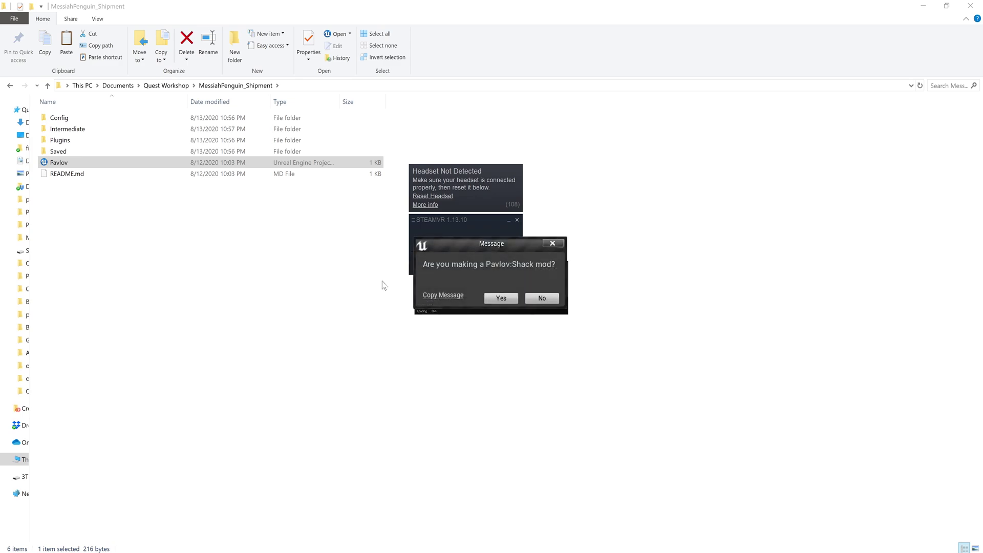
# Answer Yes to the 'Are you making a Pavlov Shack mod?' question to load the editor
pyautogui.moveTo(482, 247); pyautogui.dragTo(400, 261)
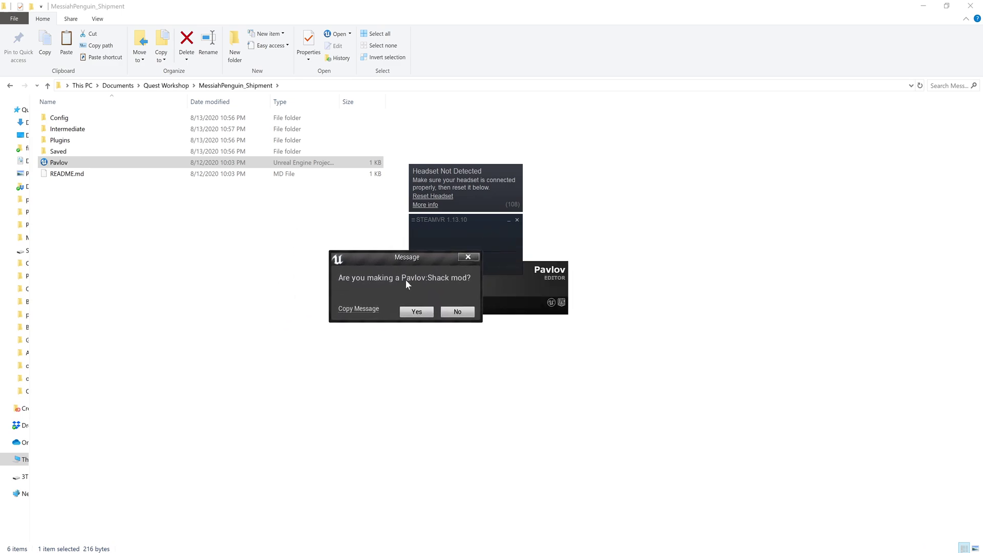
pyautogui.click(415, 312)
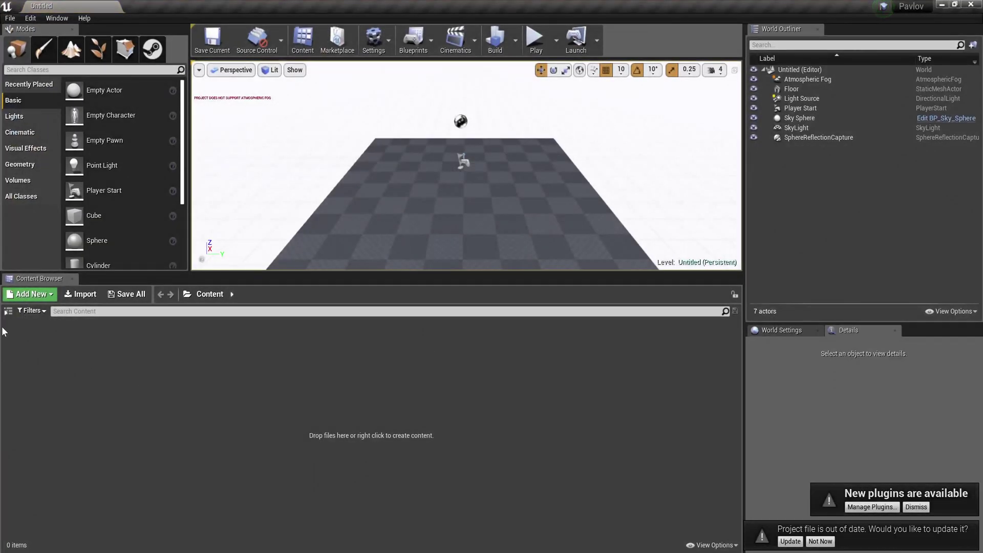
# Create map MessiahPenguin_Shipment in Pavlov Workshop, check its Server Map platforms, then close the workshop
pyautogui.click(8, 311)
pyautogui.click(57, 18)
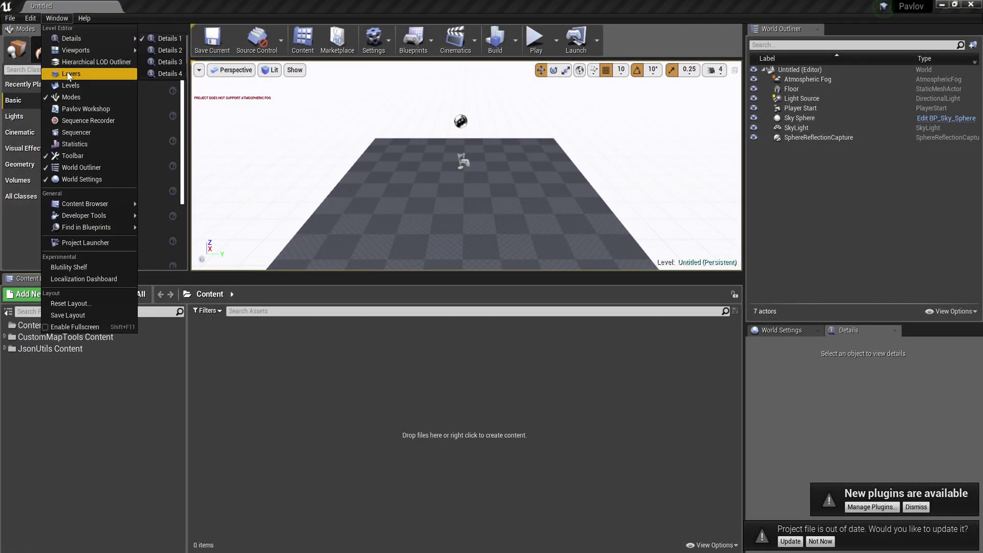
pyautogui.click(74, 109)
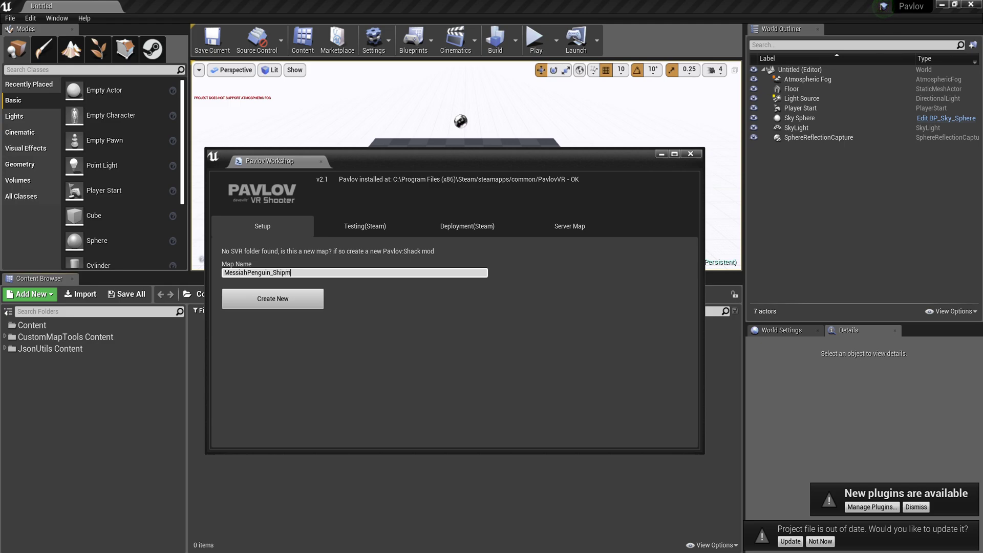
pyautogui.click(274, 302)
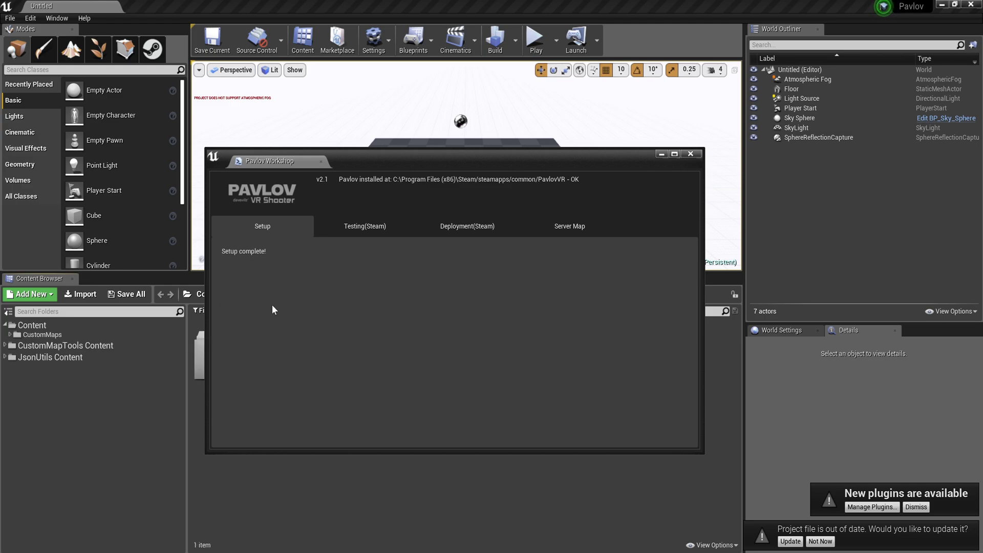
pyautogui.click(584, 228)
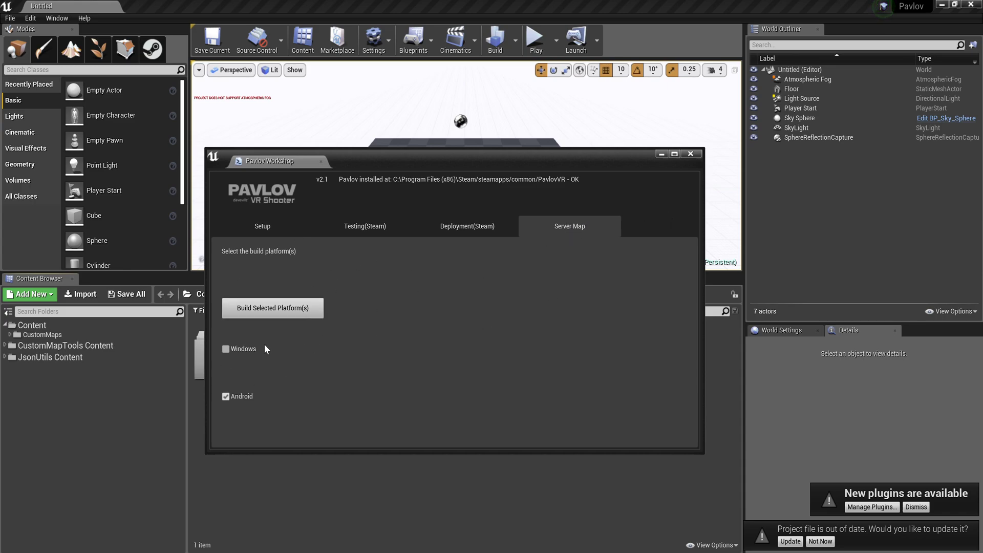
pyautogui.click(690, 154)
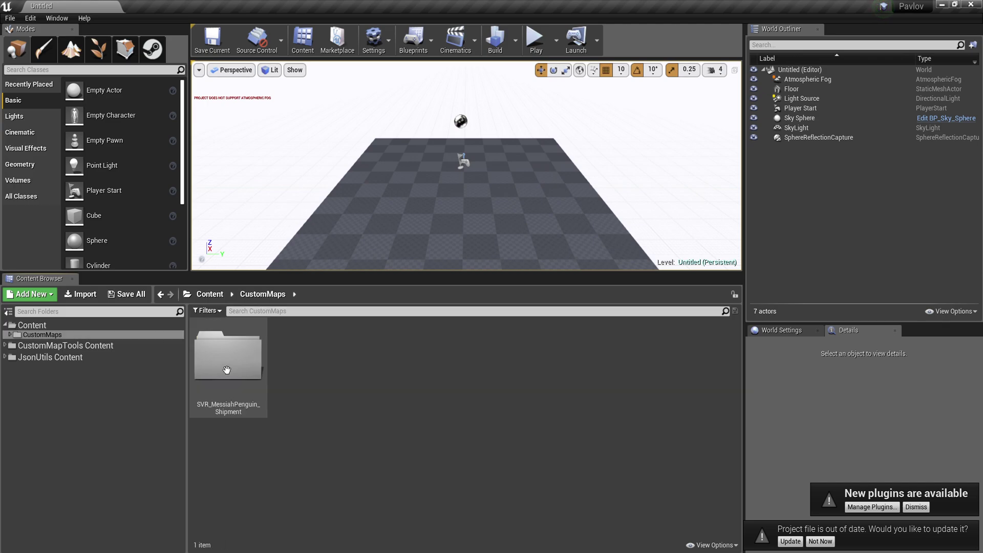
# Change the SVR_MessiahPenguin_Shipment definition label from My Map to 'Shipment', save, and update the project file
pyautogui.doubleClick(227, 370)
pyautogui.click(237, 343)
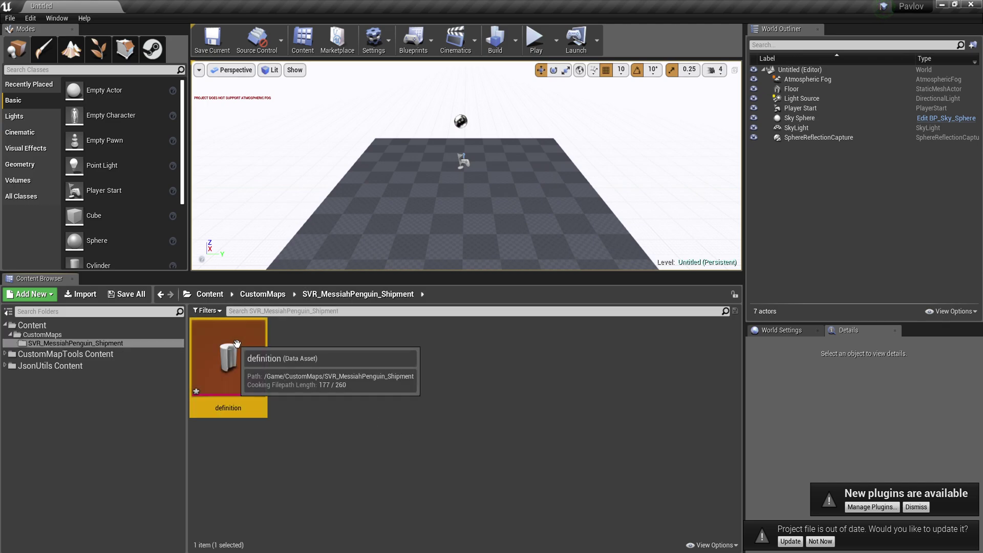
pyautogui.doubleClick(237, 343)
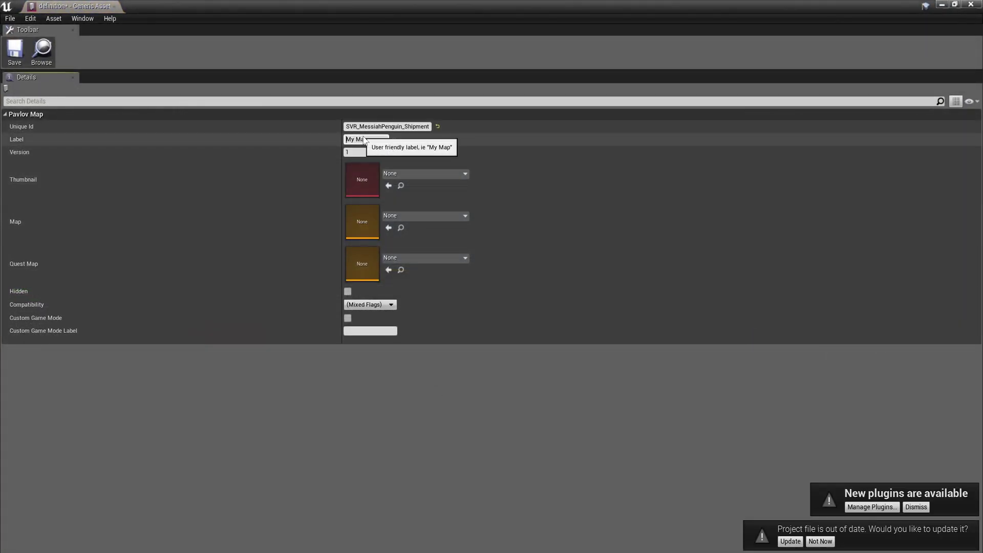
pyautogui.click(365, 140)
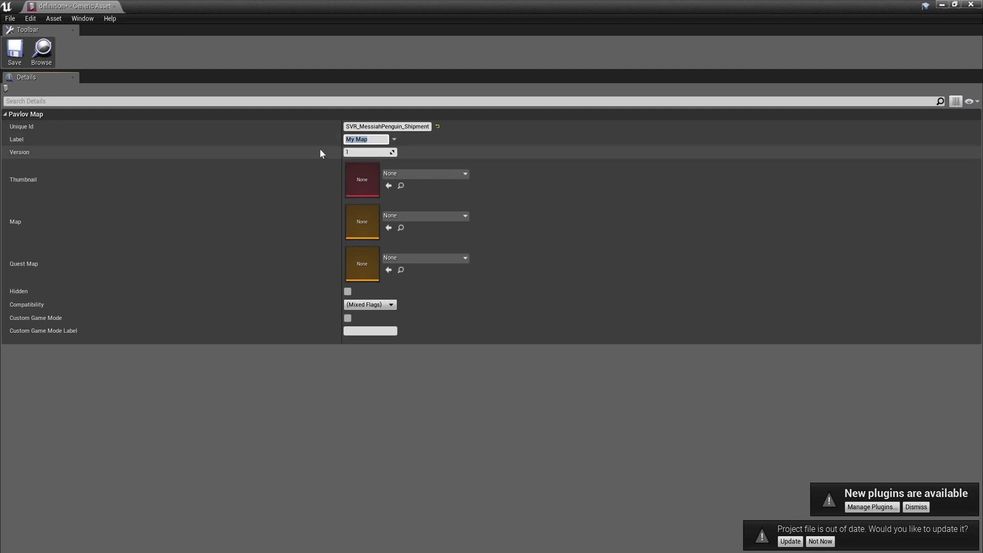
pyautogui.write('Shipment')
pyautogui.click(15, 51)
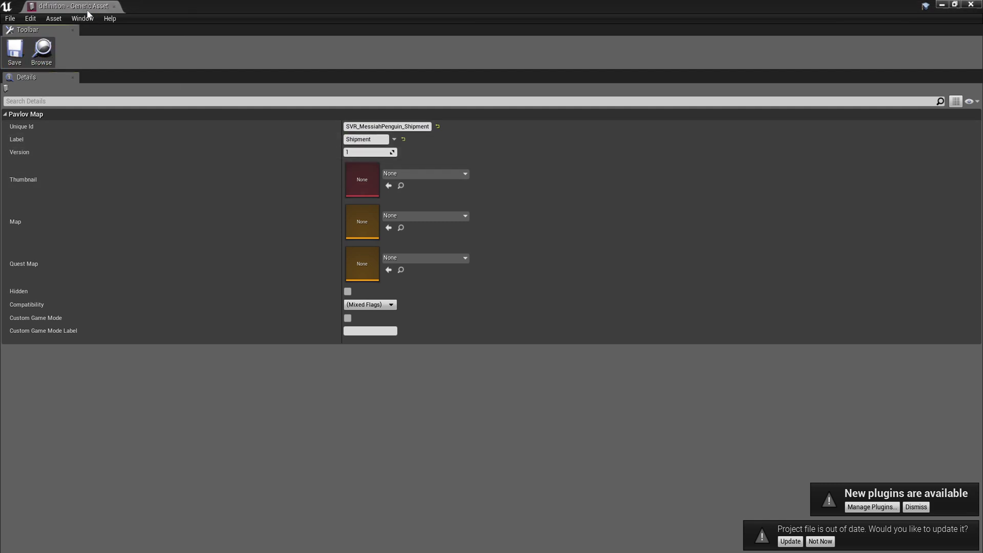
pyautogui.click(114, 7)
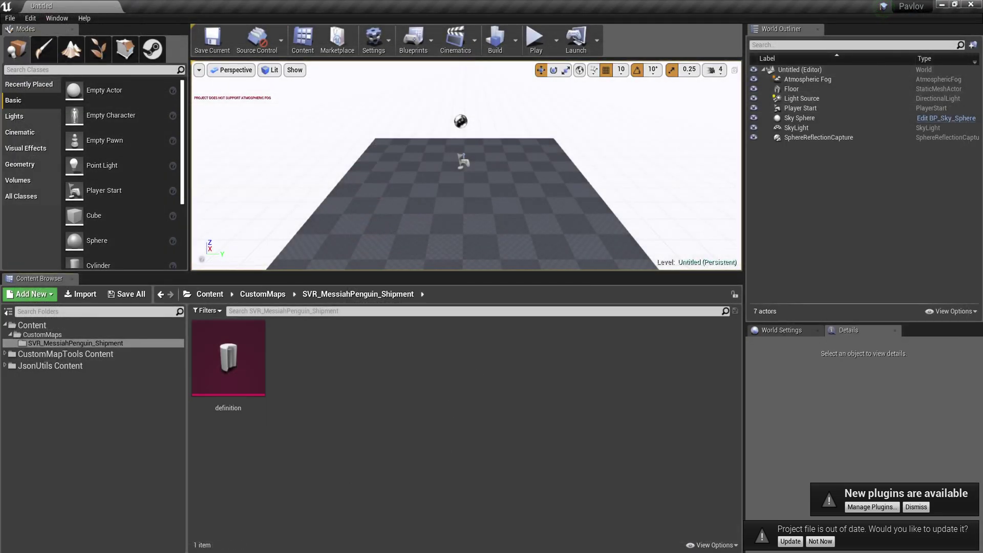
pyautogui.click(790, 541)
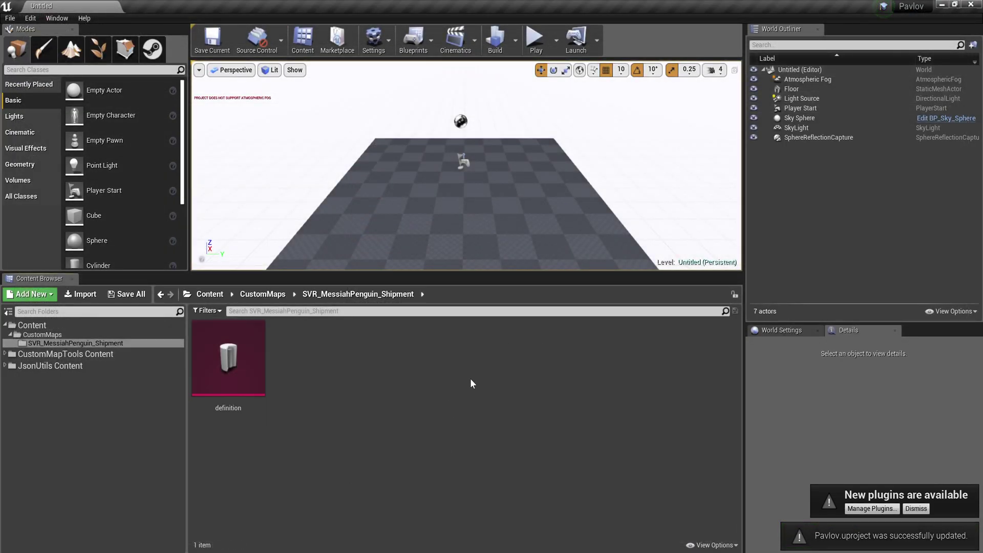
pyautogui.hotkey('alt', 'Tab')
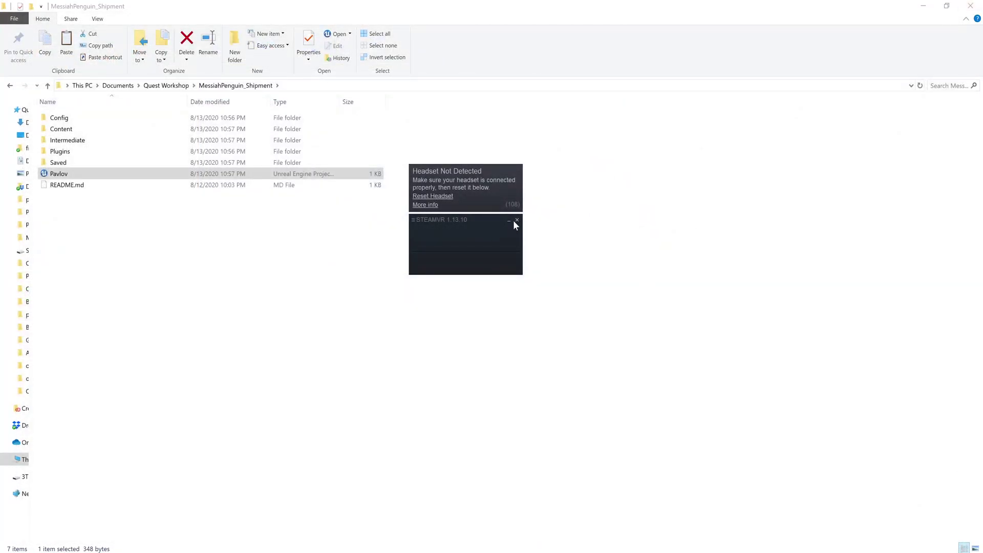
# Close SteamVR and open Pavlov.uproject from H:\shipment, dismissing the Steam not running error
pyautogui.click(516, 221)
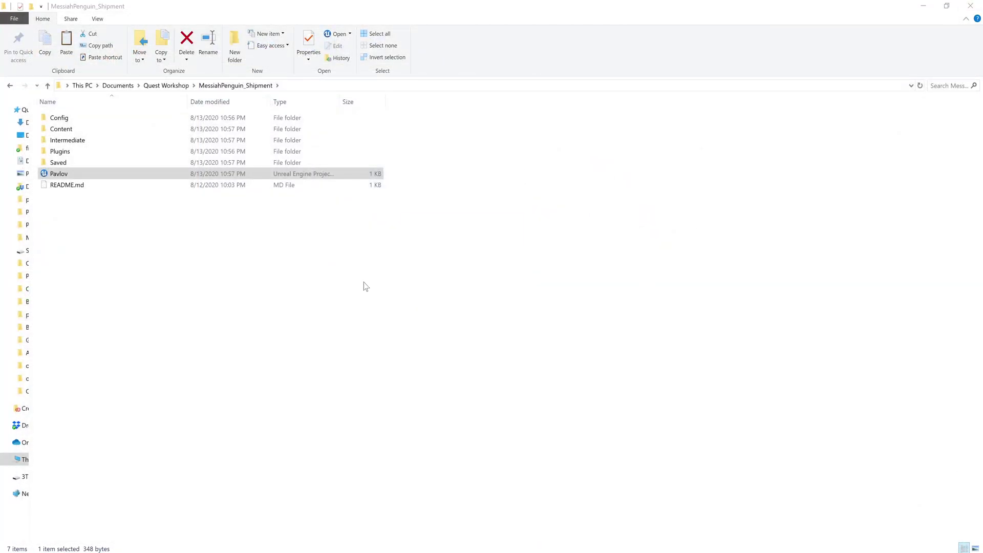
pyautogui.click(376, 279)
pyautogui.hotkey('alt', 'Tab')
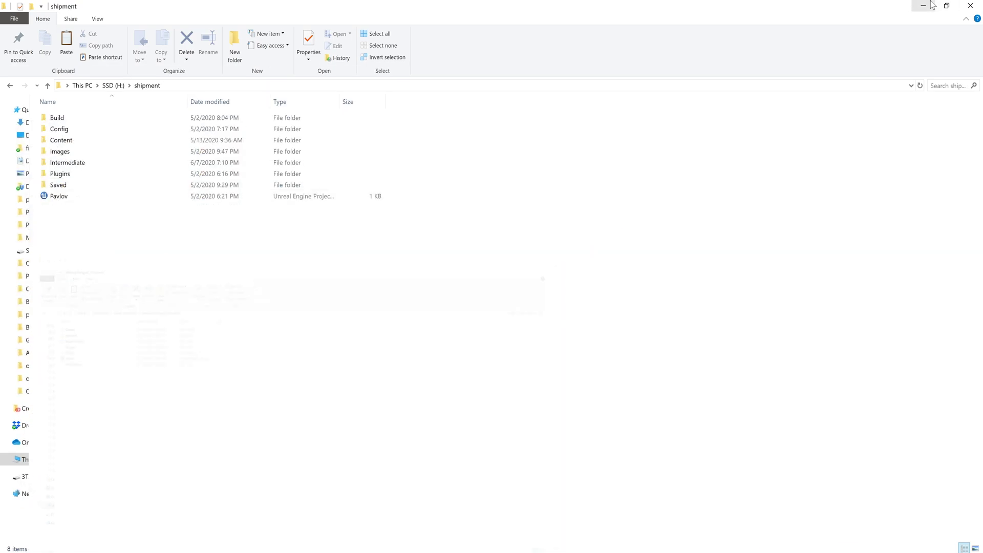
pyautogui.doubleClick(203, 199)
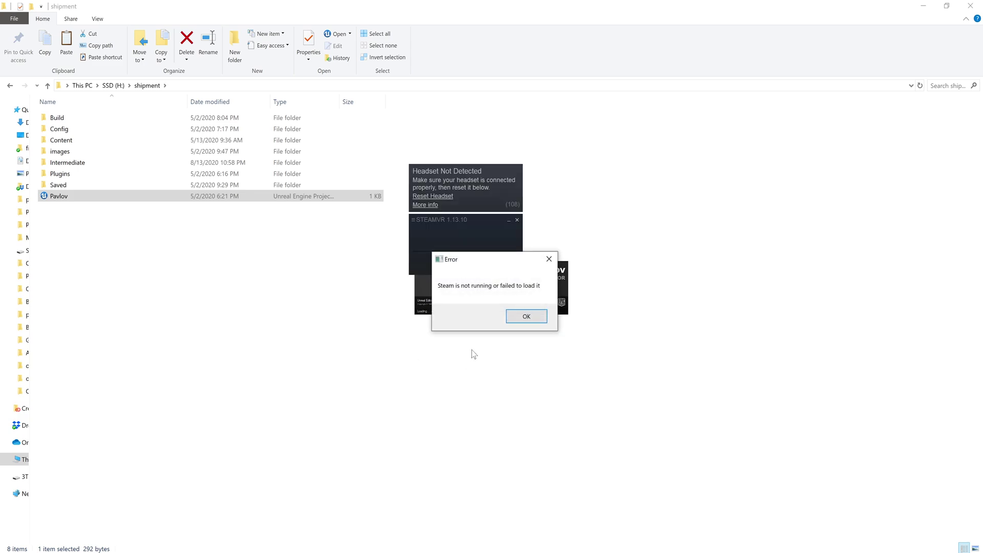
pyautogui.click(519, 316)
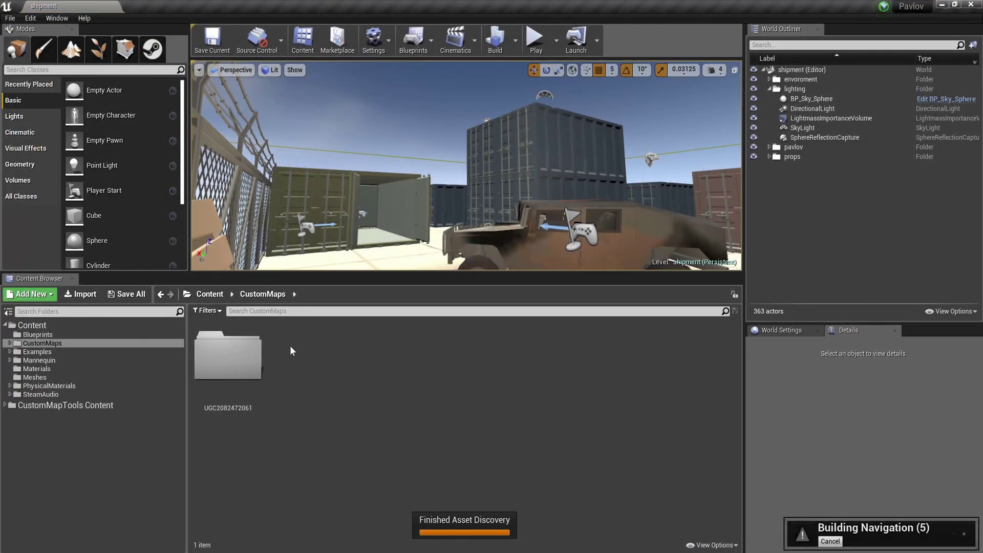
pyautogui.click(226, 355)
pyautogui.rightClick(227, 356)
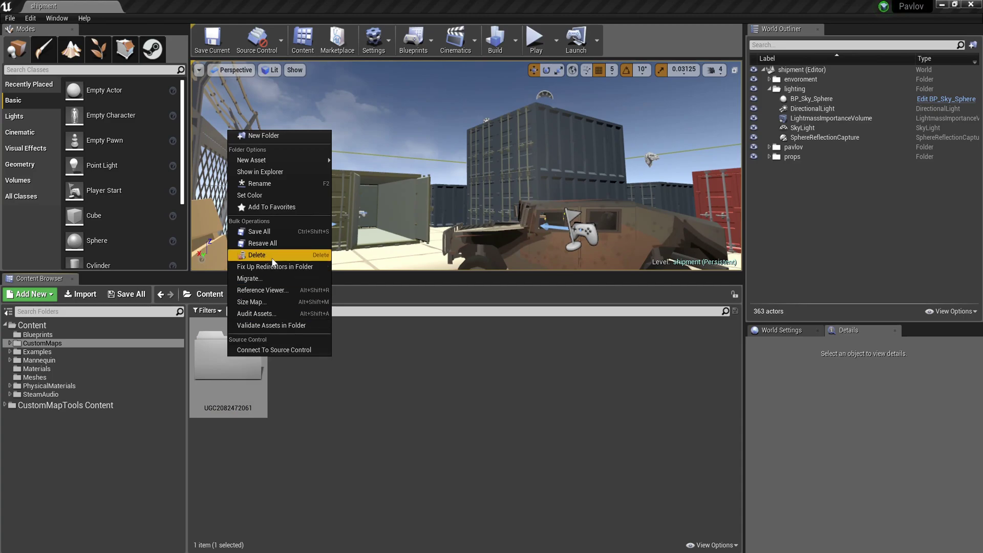
pyautogui.click(299, 278)
pyautogui.click(570, 399)
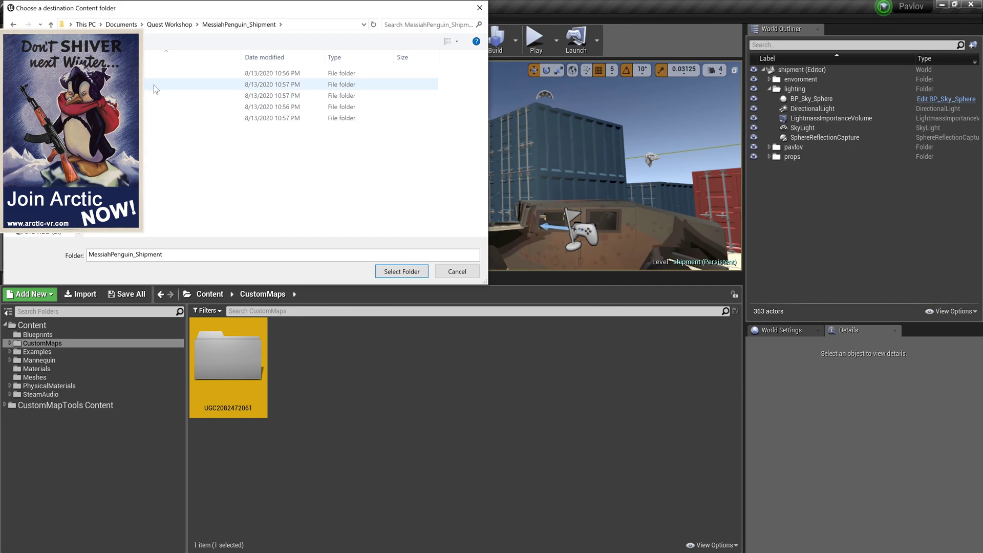
pyautogui.doubleClick(155, 85)
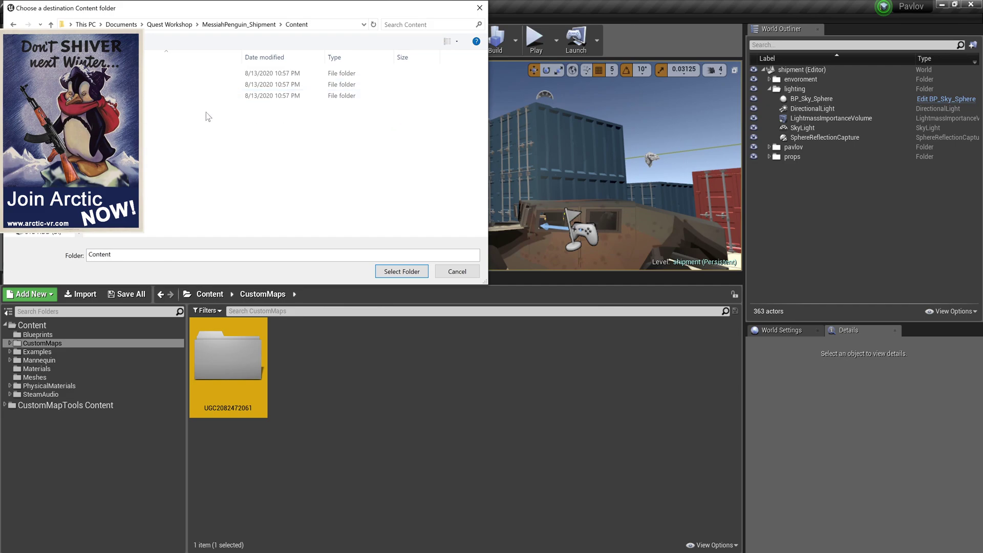
pyautogui.click(402, 272)
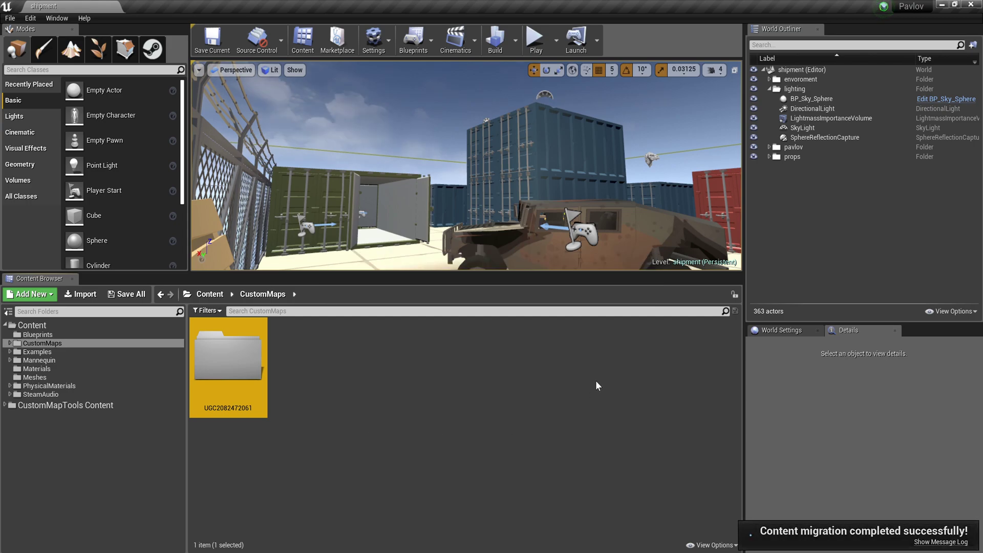
pyautogui.hotkey('alt', 'Tab')
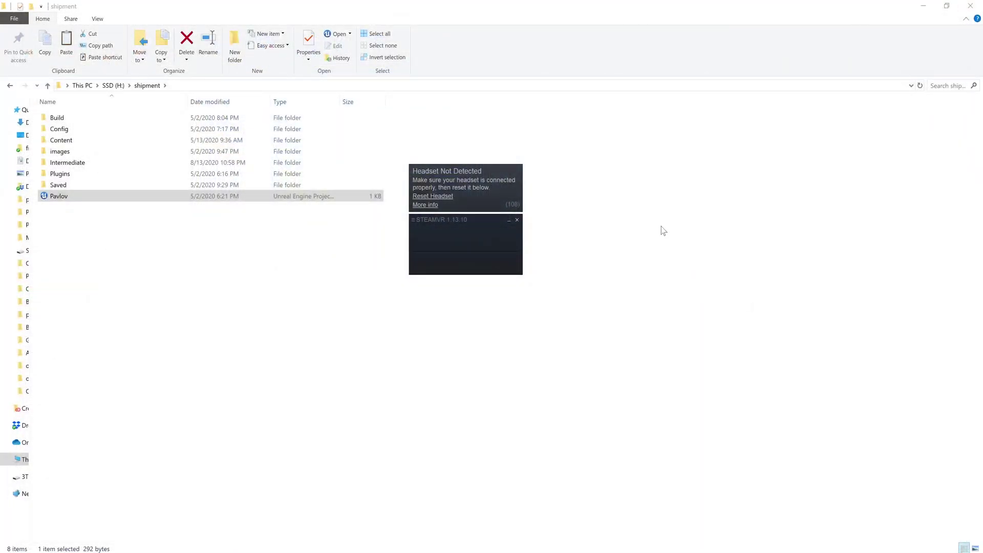
# Dismiss the SteamVR headset warning and launch Pavlov from the MessiahPenguin_Shipment folder window
pyautogui.click(517, 220)
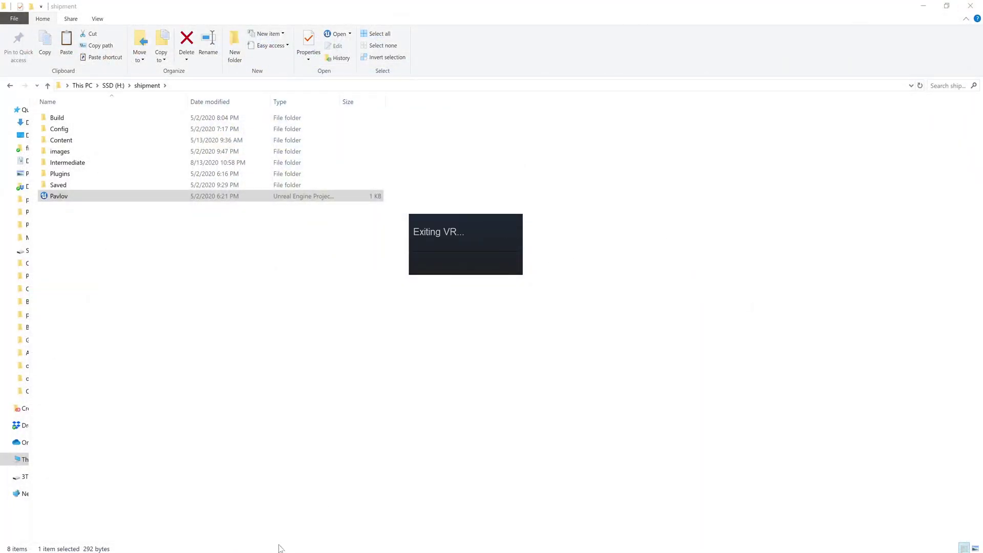
pyautogui.moveTo(88, 540)
pyautogui.click(159, 518)
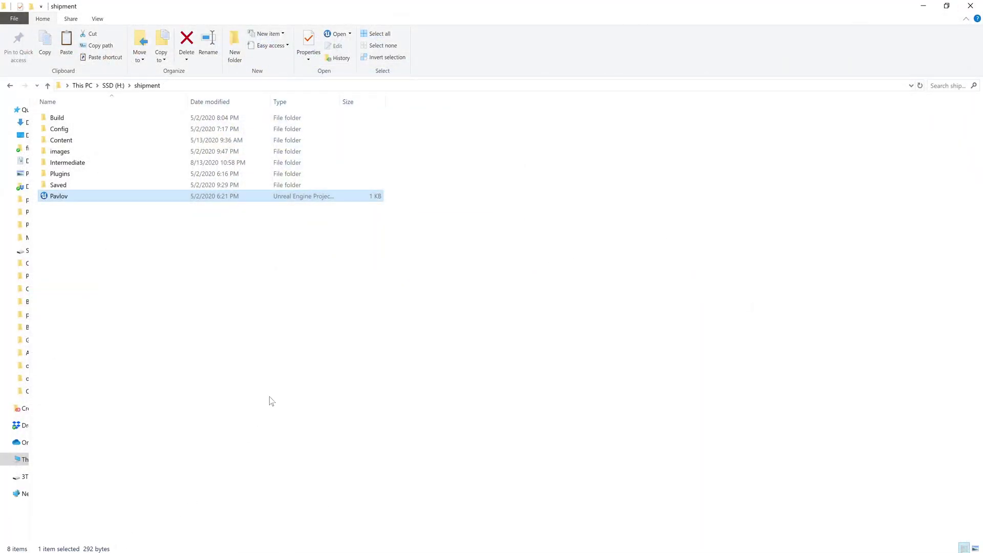
pyautogui.click(81, 527)
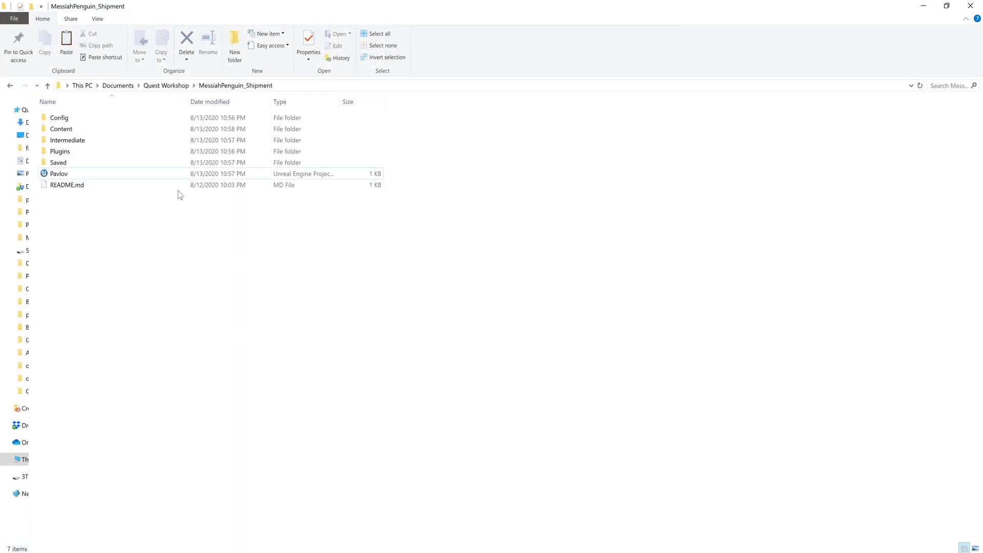
pyautogui.doubleClick(170, 176)
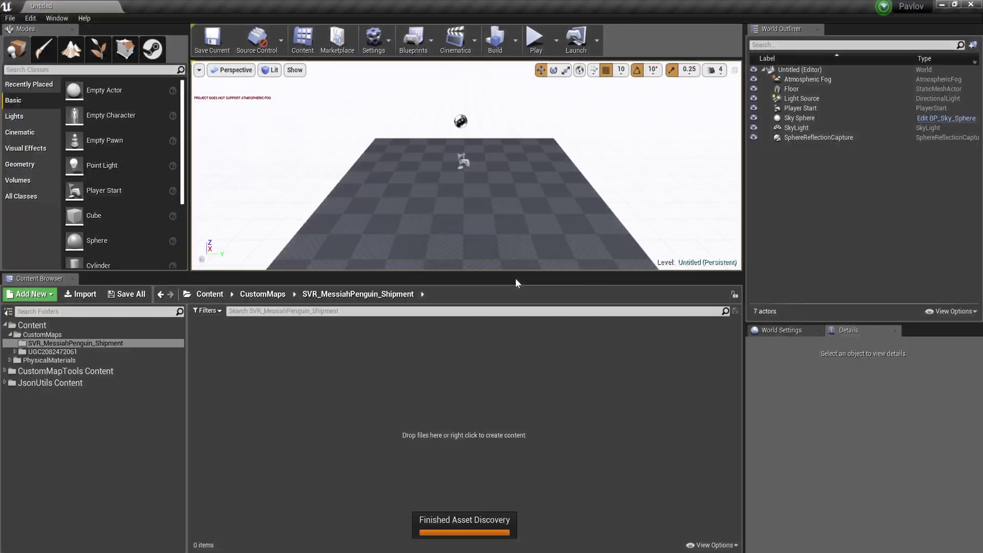
pyautogui.click(52, 351)
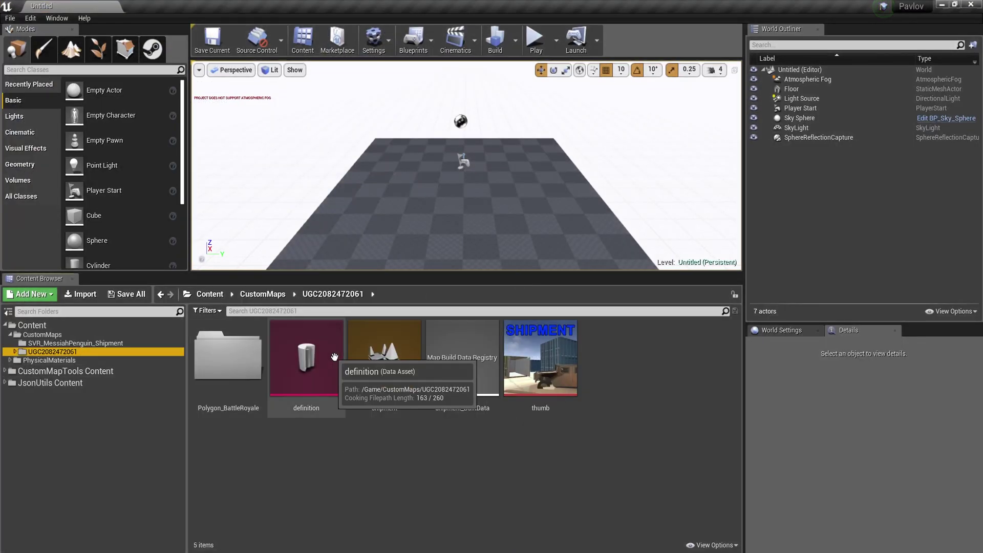
pyautogui.click(319, 368)
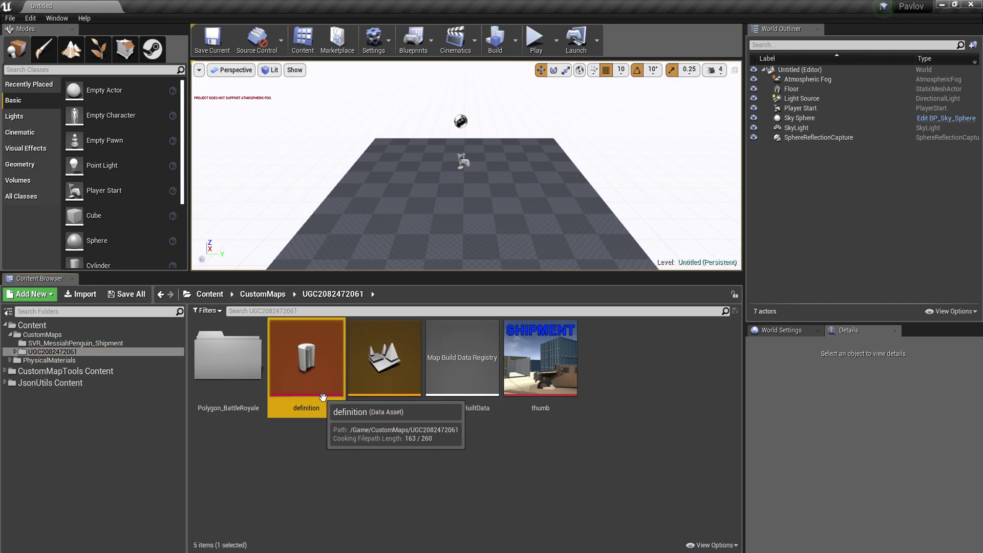
pyautogui.press('Delete')
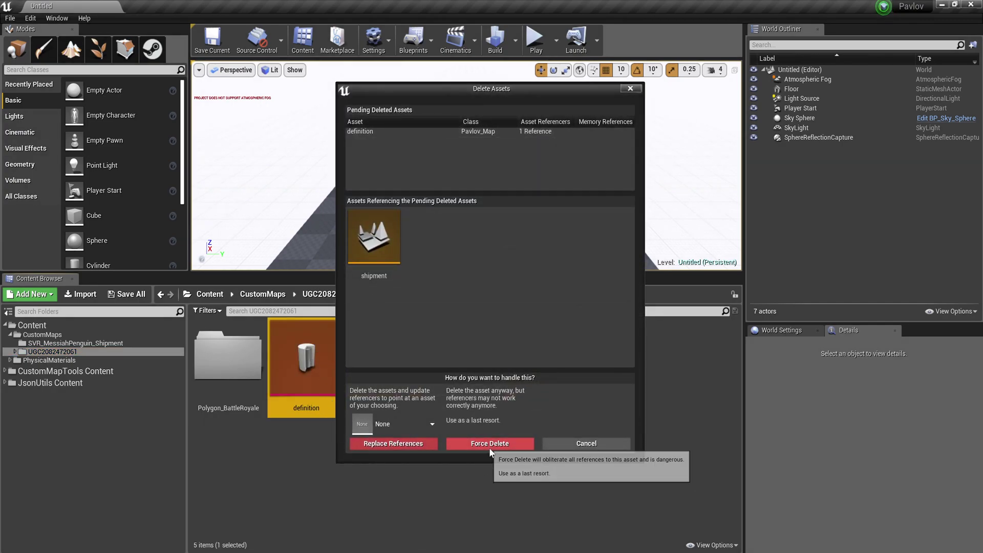
pyautogui.click(488, 444)
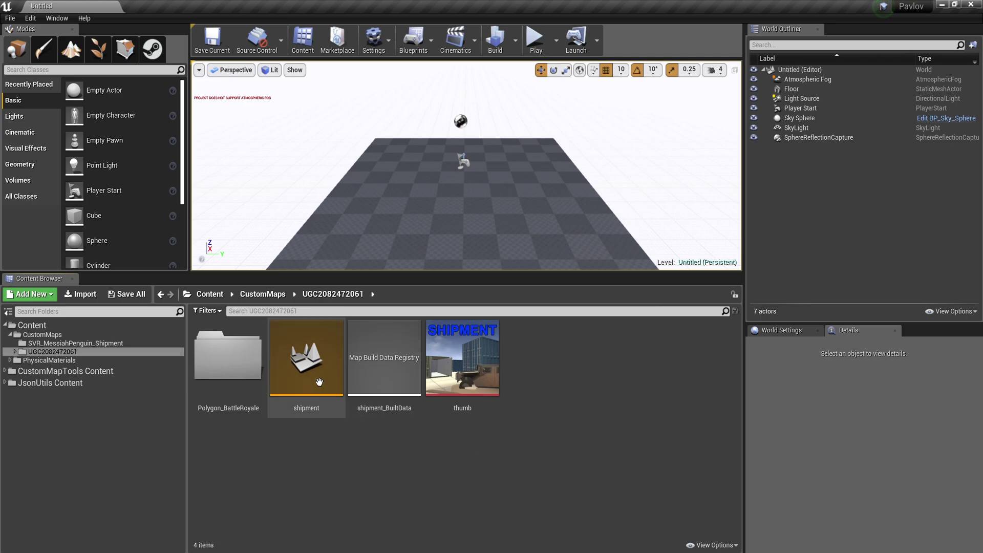
# Move Polygon_BattleRoyale, shipment, shipment_BuiltData and thumb into the shipment content folder
pyautogui.click(257, 374)
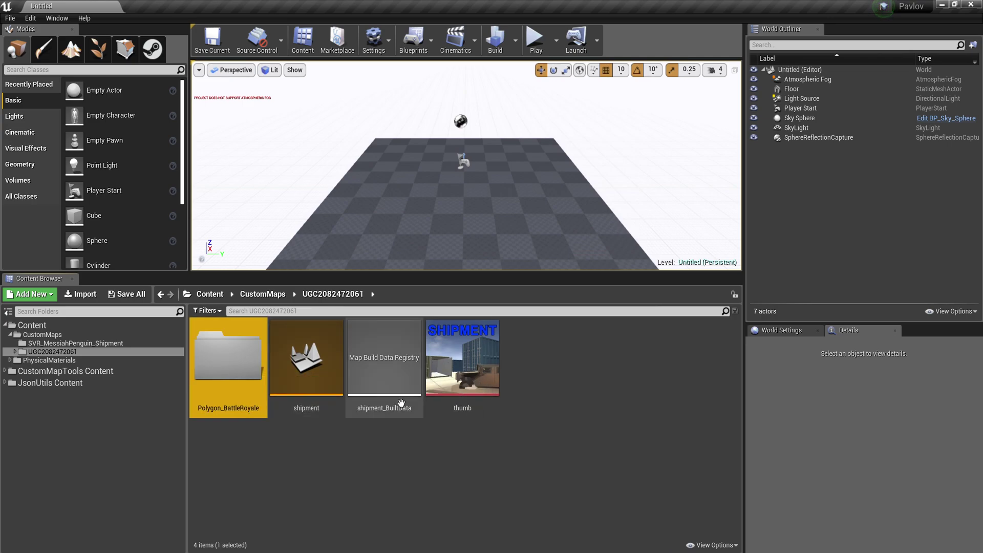
pyautogui.keyDown('shift'); pyautogui.click(439, 356); pyautogui.keyUp('shift')
pyautogui.moveTo(161, 358); pyautogui.dragTo(126, 344)
pyautogui.click(150, 369)
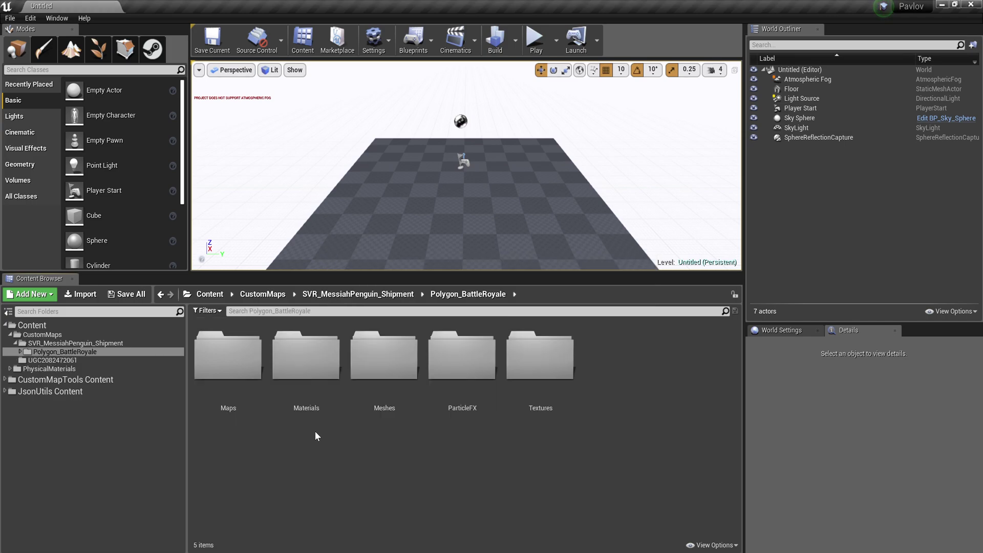
pyautogui.click(87, 360)
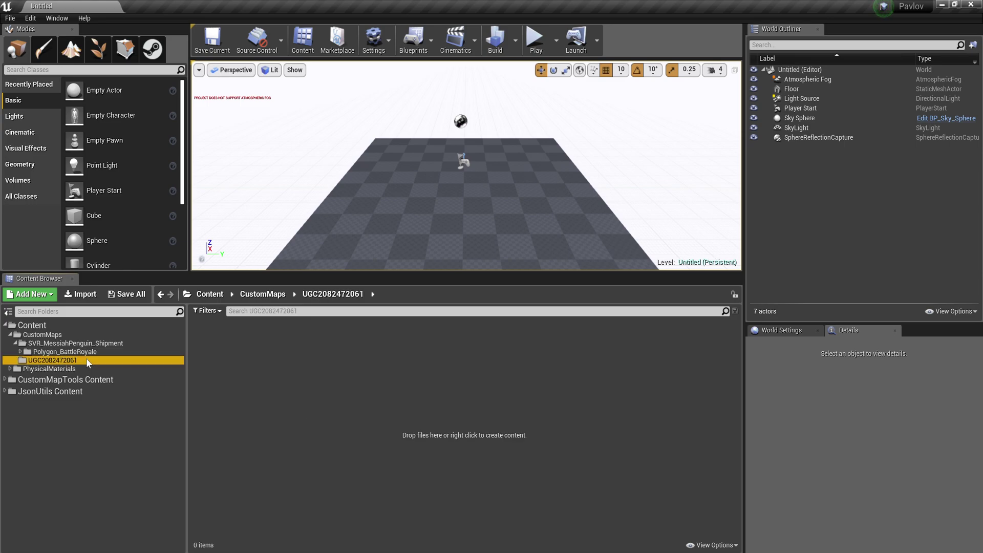
pyautogui.rightClick(86, 358)
pyautogui.click(135, 257)
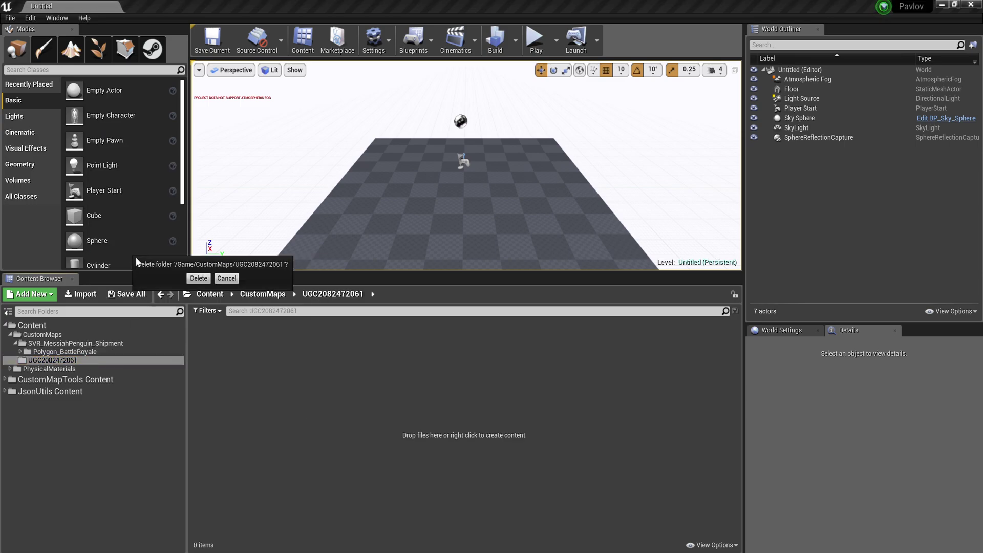
pyautogui.click(185, 279)
# Open the shipment level from the moved assets and bring up Project Settings
pyautogui.click(117, 352)
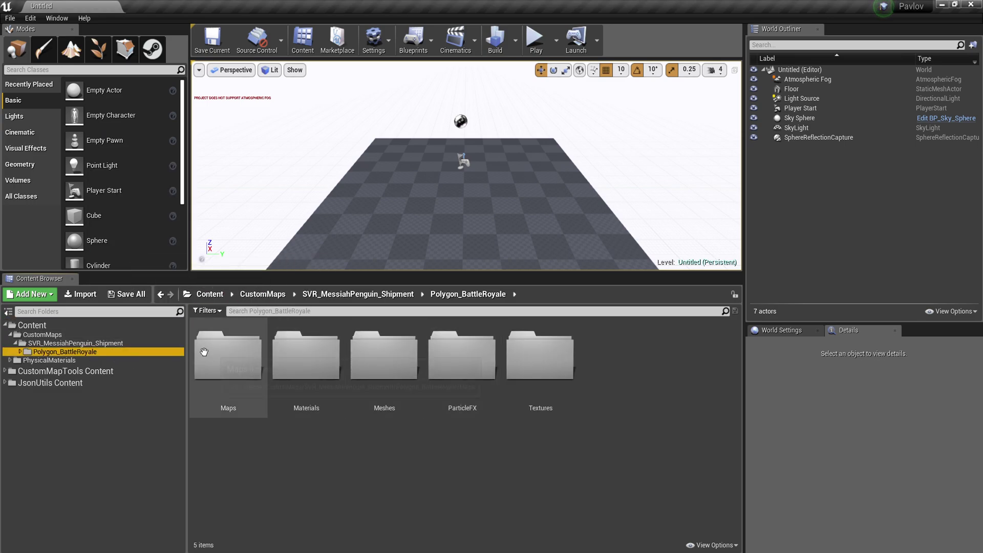
pyautogui.click(75, 343)
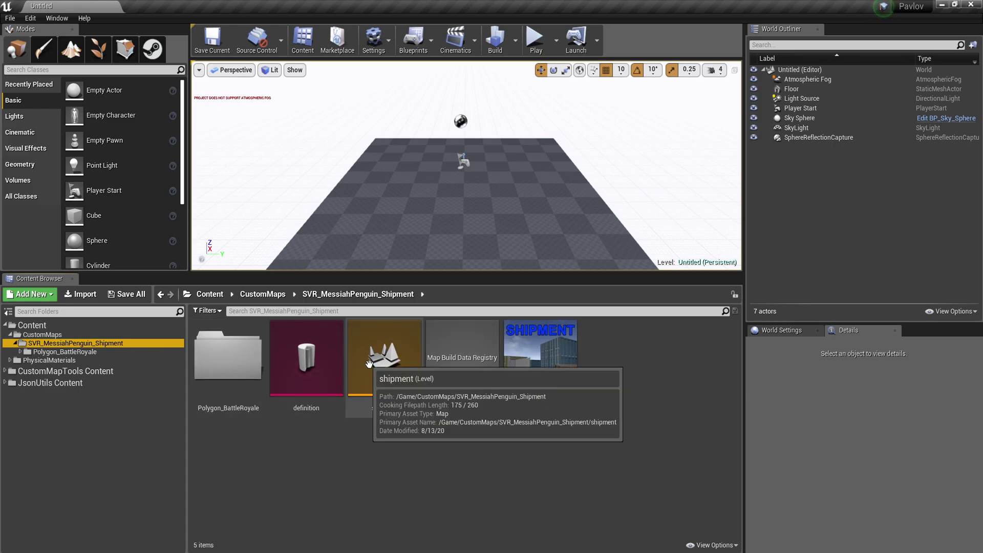
pyautogui.doubleClick(369, 363)
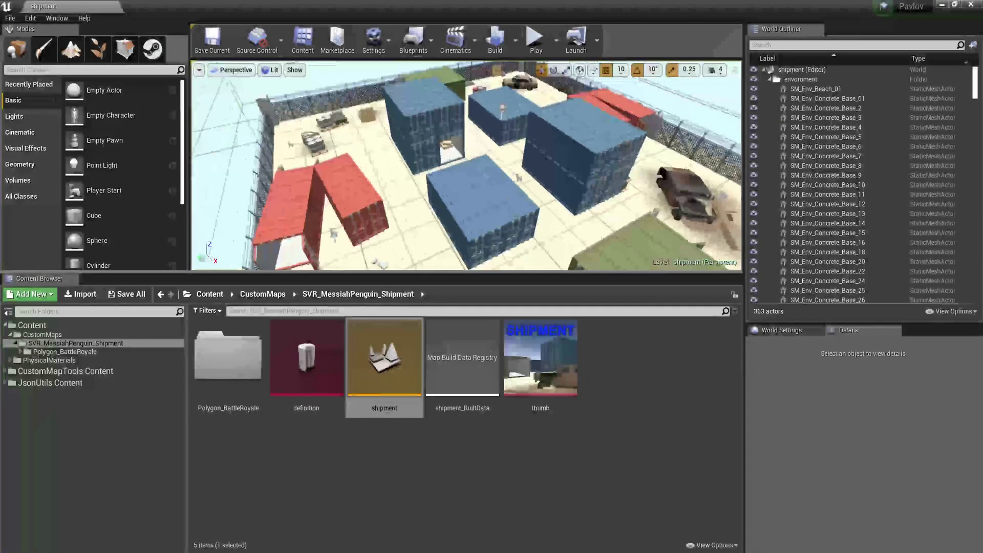
pyautogui.moveTo(460, 169); pyautogui.dragTo(394, 153, button='right')
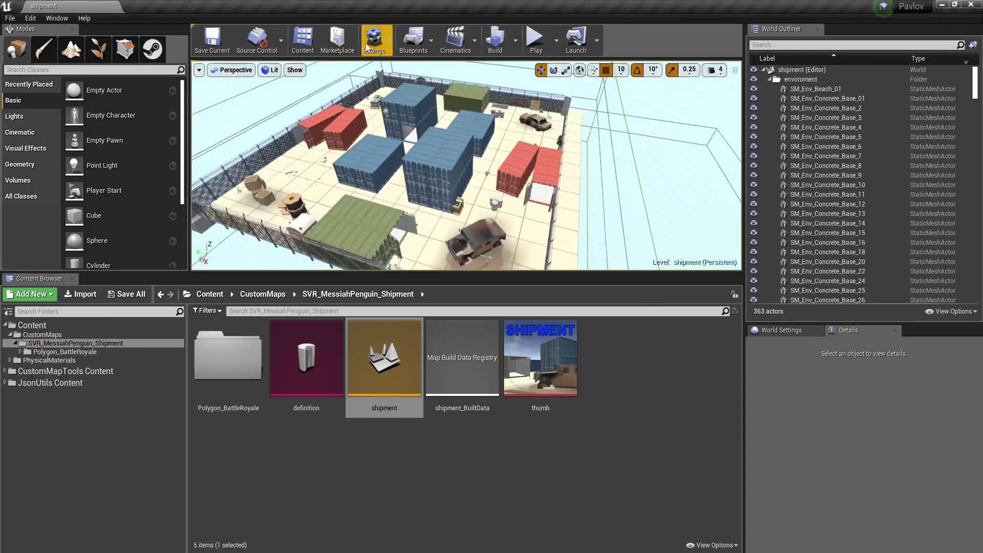
pyautogui.click(367, 45)
pyautogui.click(397, 82)
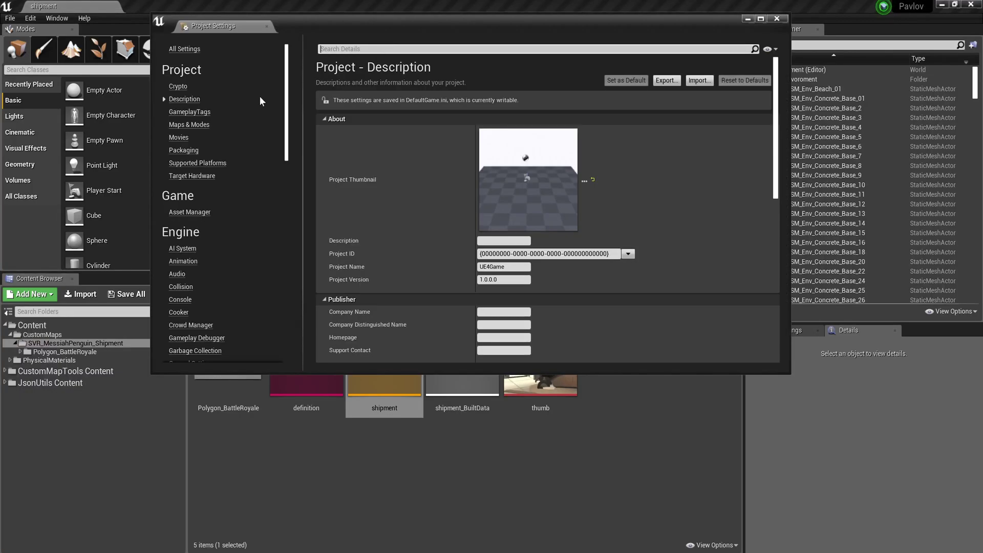
# In Maps & Modes, set both Editor Startup Map and Game Default Map to shipment
pyautogui.click(184, 48)
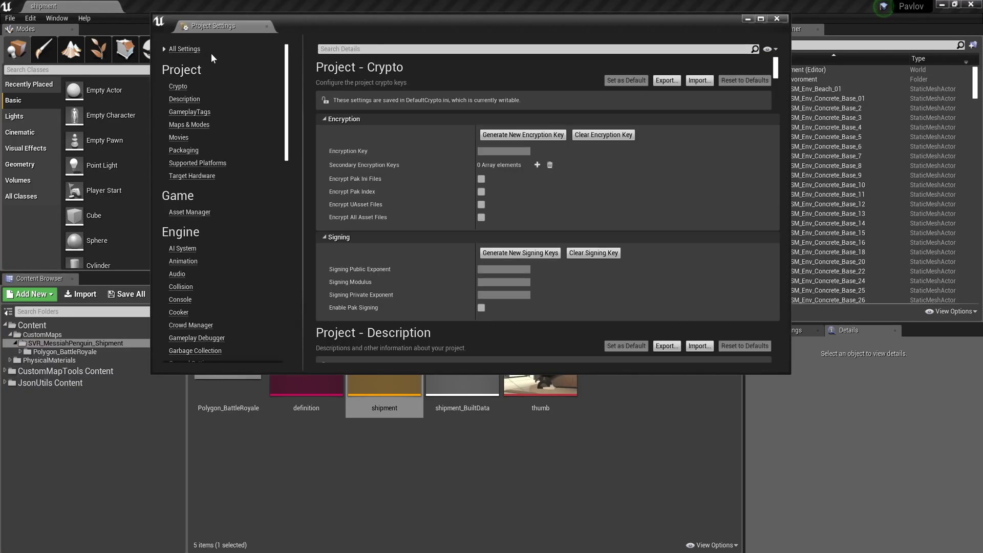
pyautogui.scroll(-15, 657, 187)
pyautogui.scroll(-20, 651, 183)
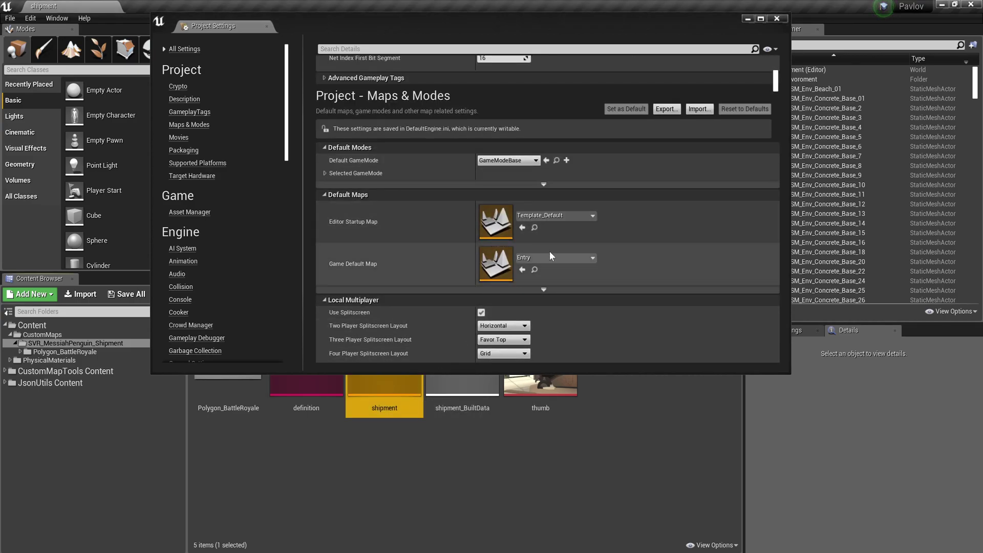
pyautogui.click(522, 270)
pyautogui.click(522, 227)
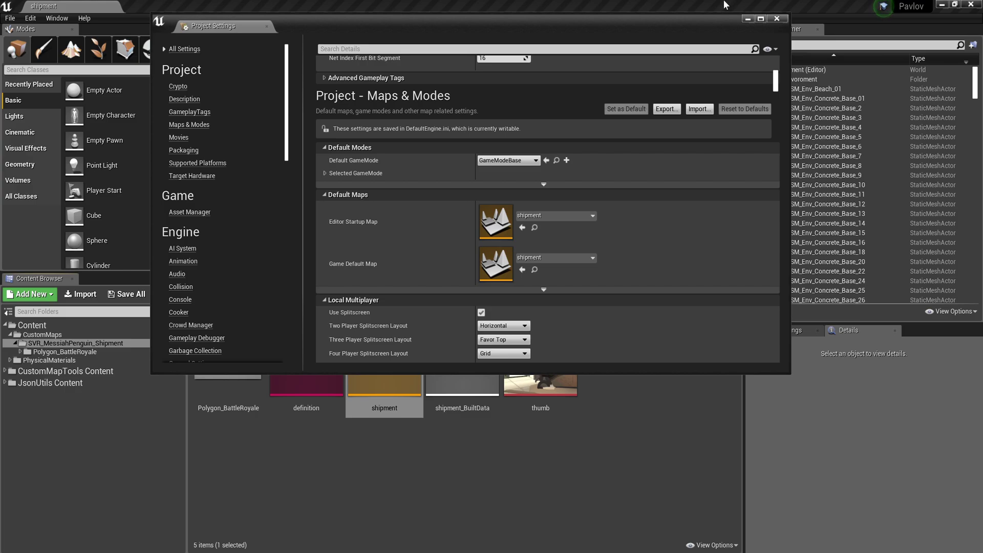
pyautogui.click(776, 19)
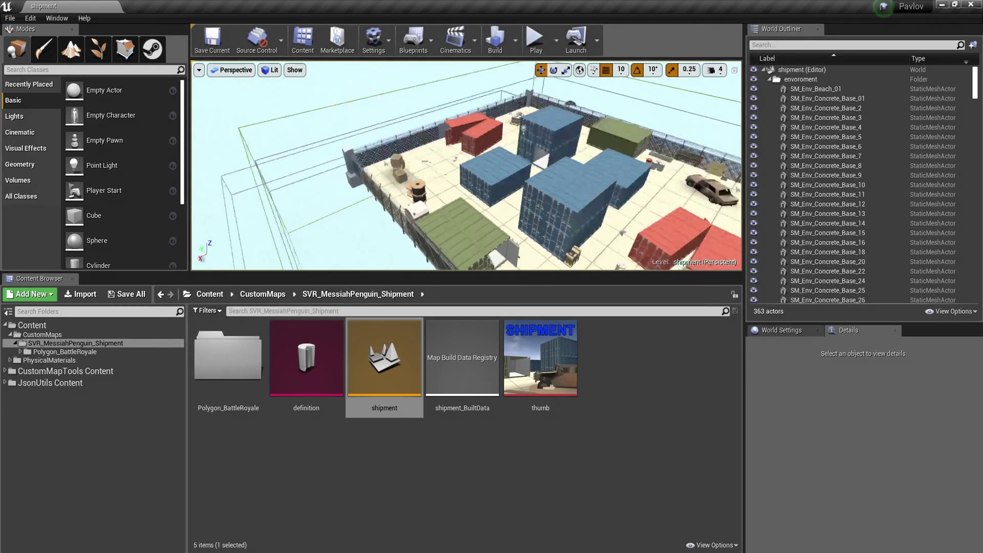
pyautogui.click(66, 371)
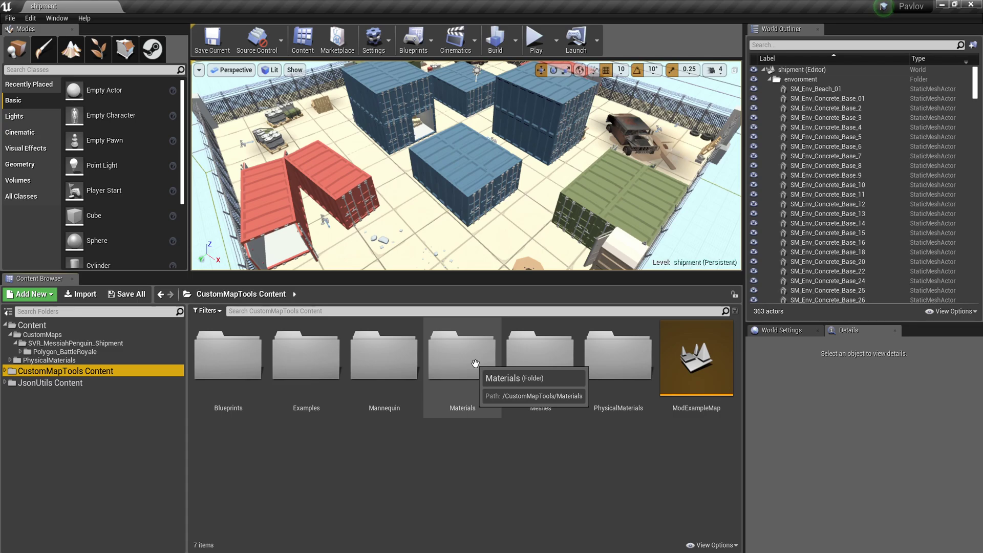
# Create a material instance named shack_BR from M_Shack_Rough_Simple in the Shack materials folder
pyautogui.doubleClick(475, 363)
pyautogui.doubleClick(240, 361)
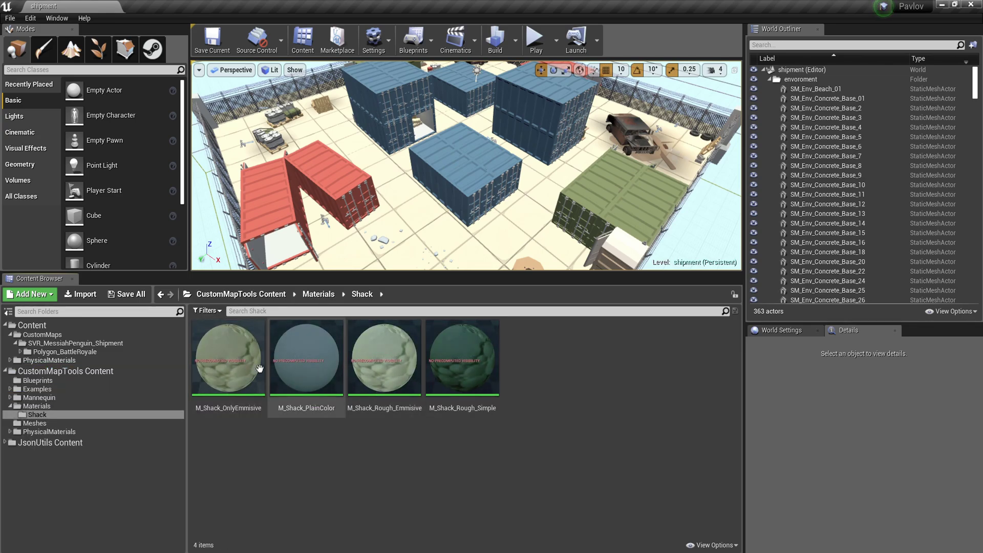
pyautogui.click(463, 358)
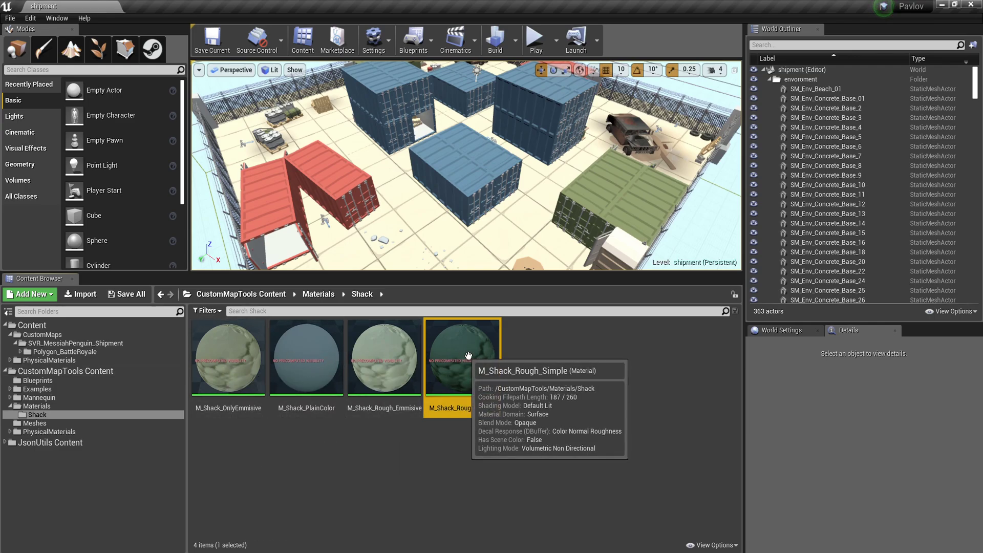
pyautogui.rightClick(468, 355)
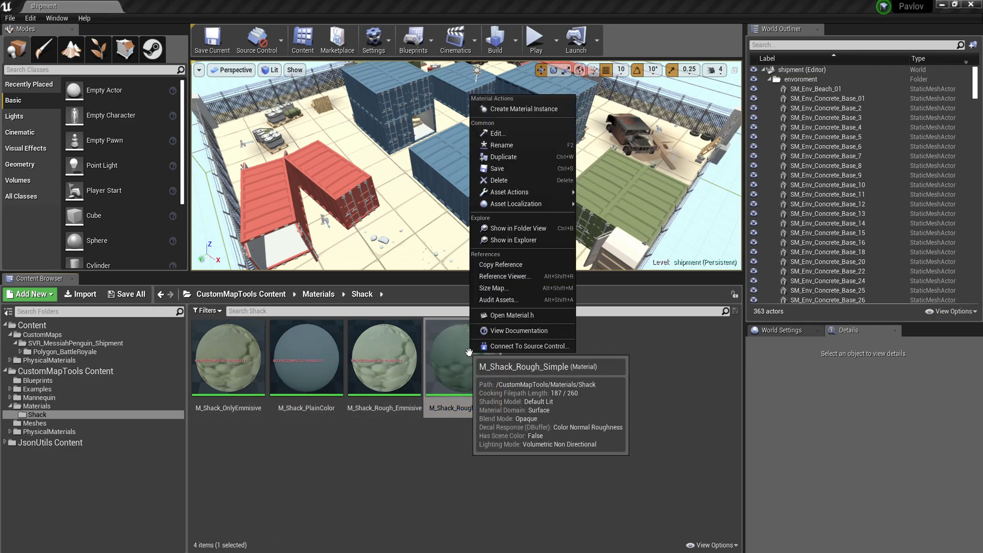
pyautogui.click(518, 109)
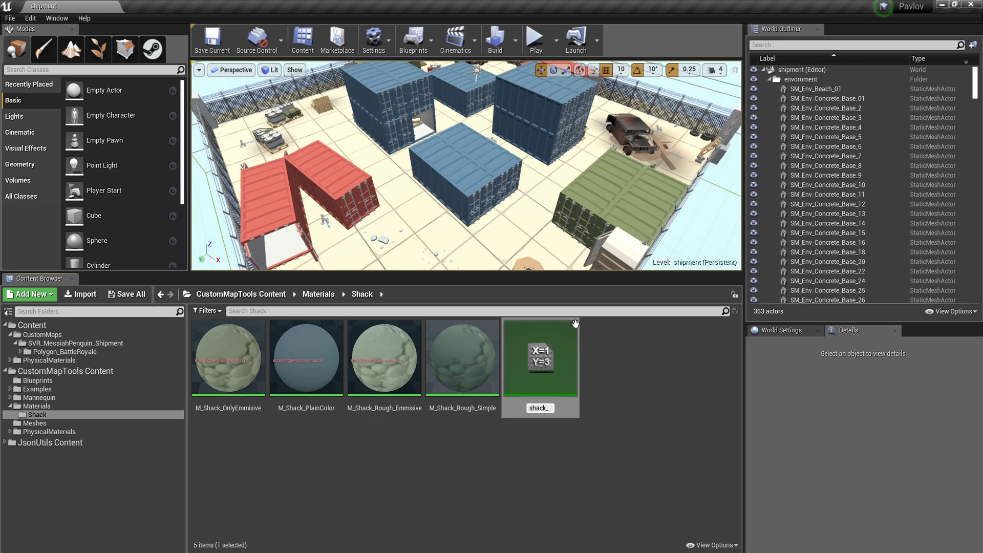
pyautogui.press('Return')
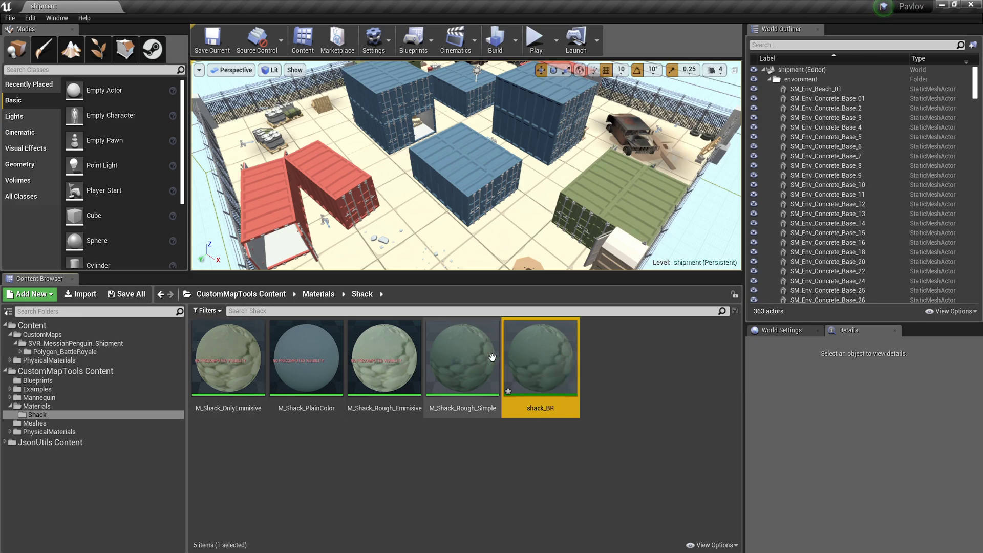
# Move shack_BR into SVR_MessiahPenguin_Shipment and open it in the instance editor
pyautogui.moveTo(537, 359); pyautogui.dragTo(75, 344)
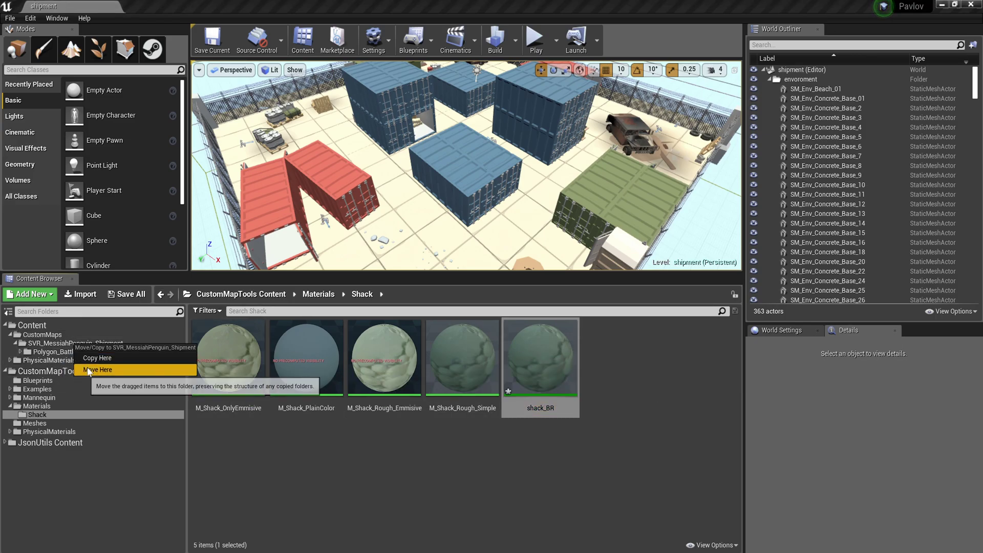
pyautogui.click(88, 370)
pyautogui.click(105, 346)
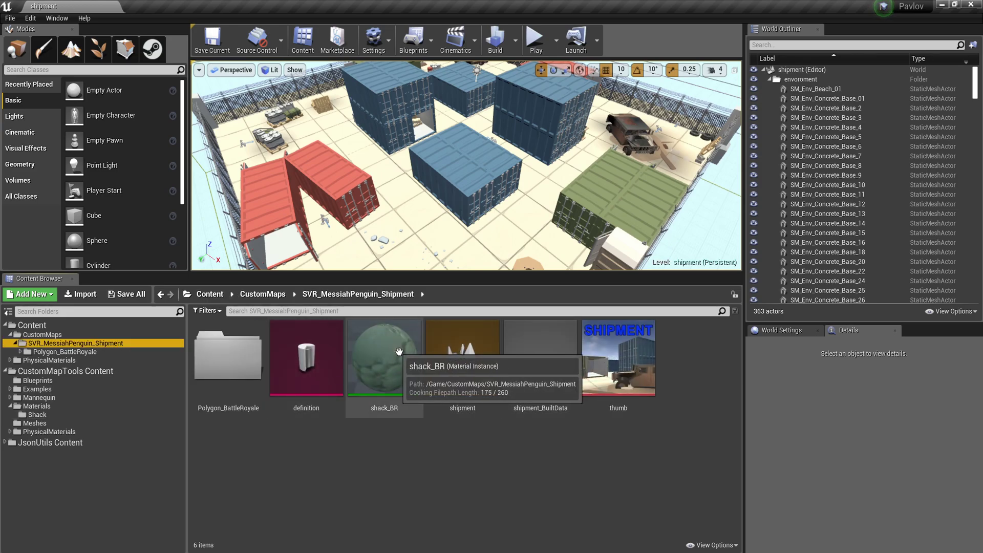
pyautogui.doubleClick(399, 352)
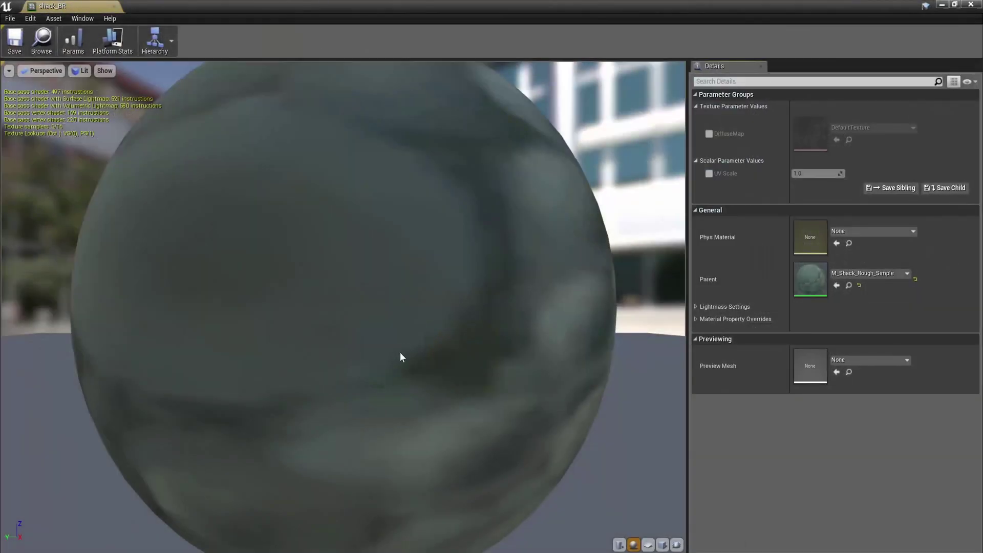
# Enable DiffuseMap on shack_BR and assign the T_PolygonBattleRoyale_01_A texture
pyautogui.moveTo(529, 5); pyautogui.dragTo(540, 50)
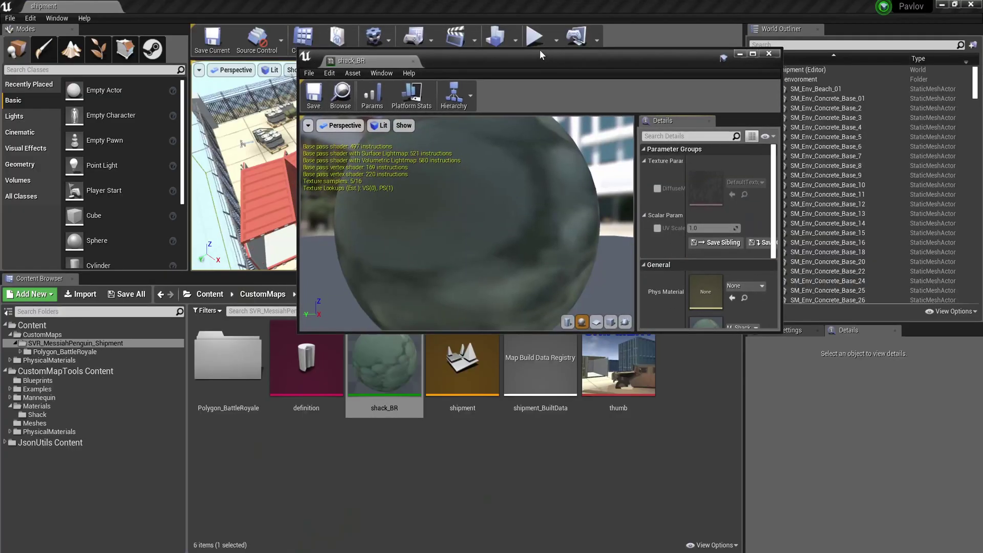
pyautogui.click(657, 188)
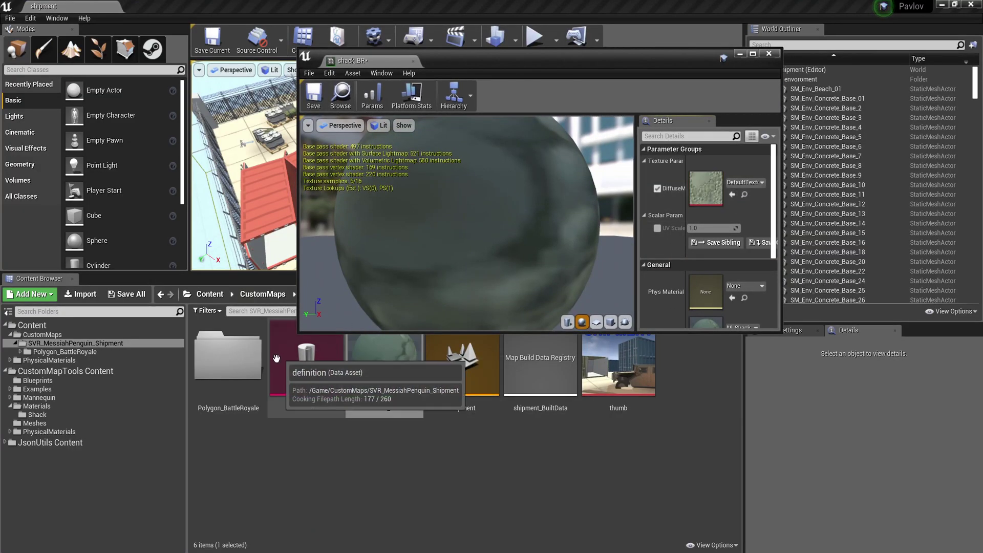
pyautogui.doubleClick(246, 356)
pyautogui.doubleClick(507, 356)
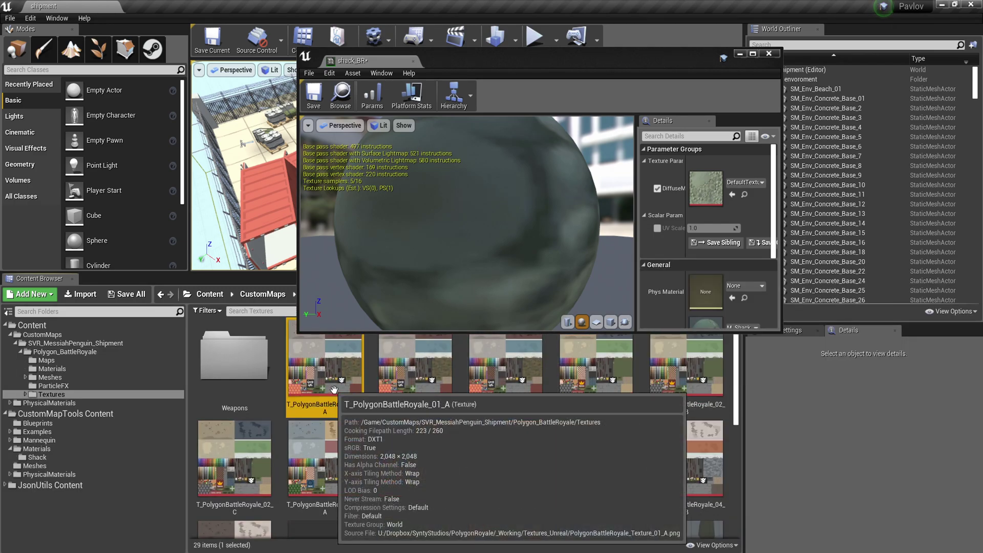
pyautogui.click(732, 195)
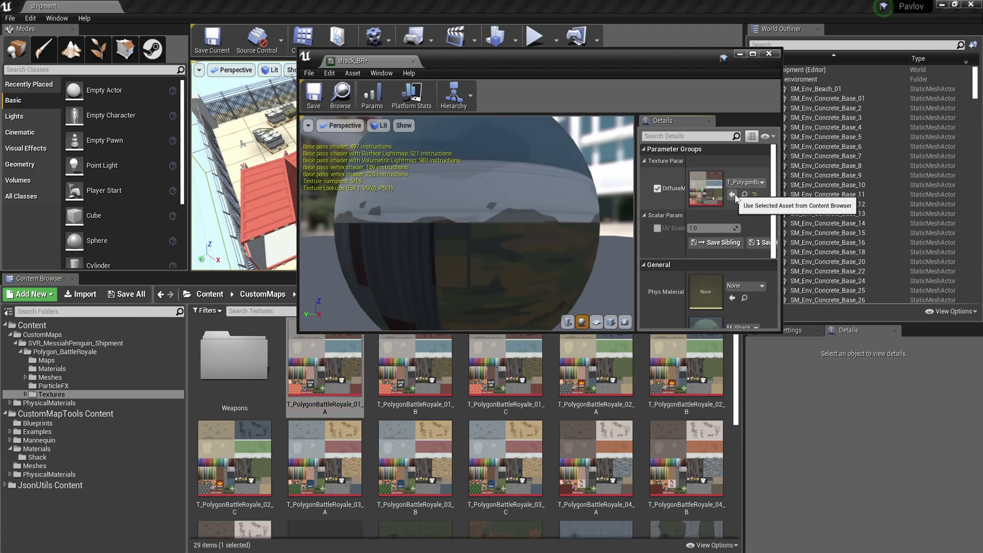
# Save shack_BR, close its editor, and return to the Shack materials folder
pyautogui.click(313, 95)
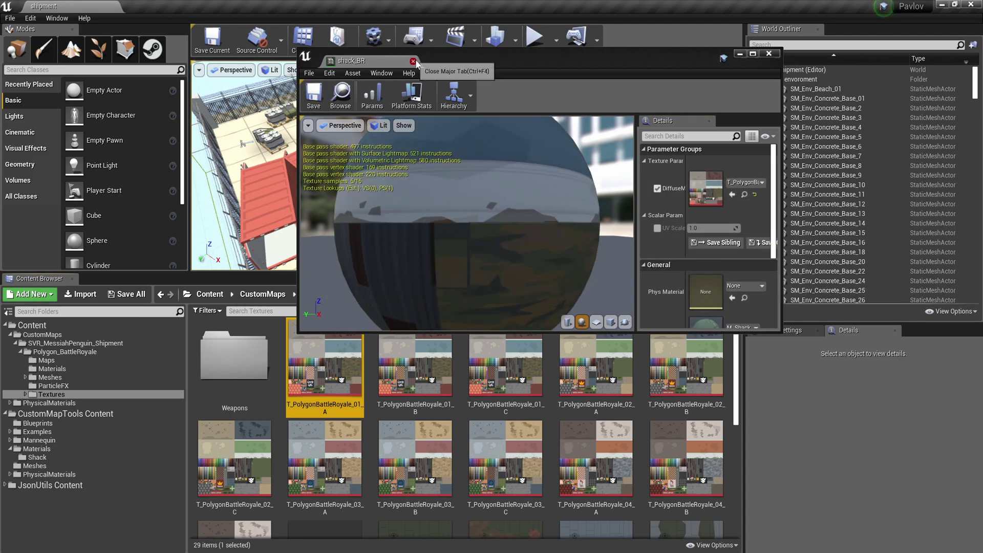
pyautogui.click(413, 61)
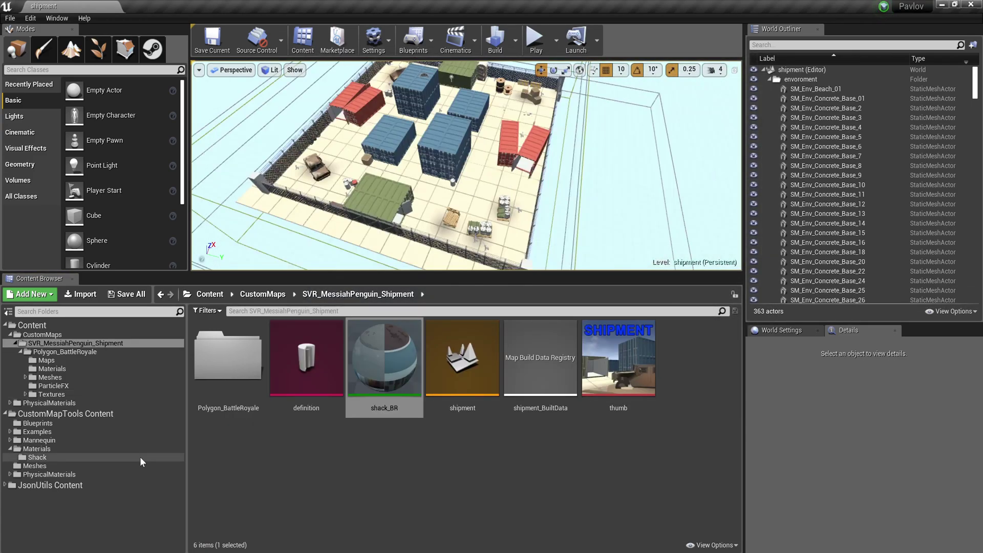
pyautogui.click(143, 462)
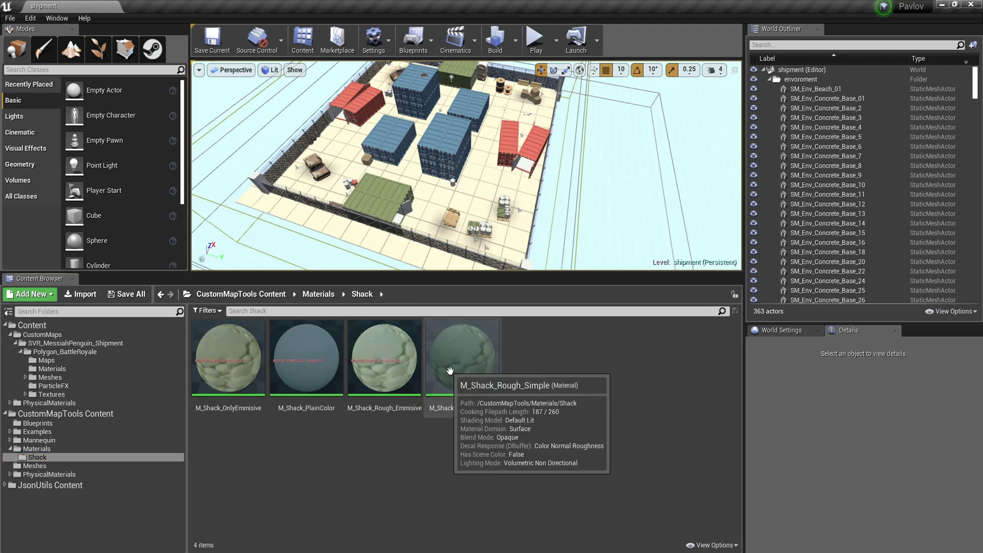
# Create another material instance from M_Shack_Rough_Simple named shack_BR2
pyautogui.moveTo(460, 168); pyautogui.dragTo(389, 172, button='right')
pyautogui.rightClick(472, 361)
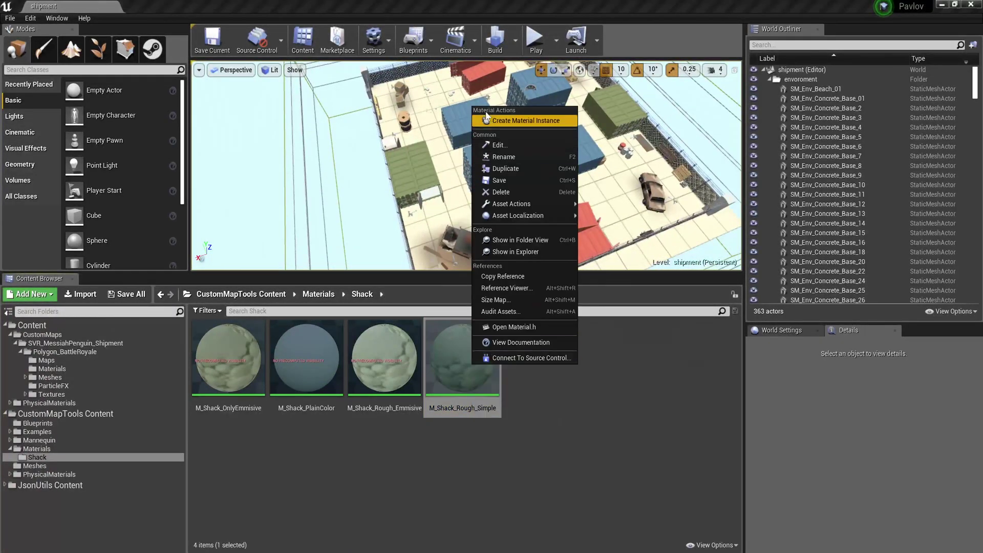
pyautogui.click(512, 120)
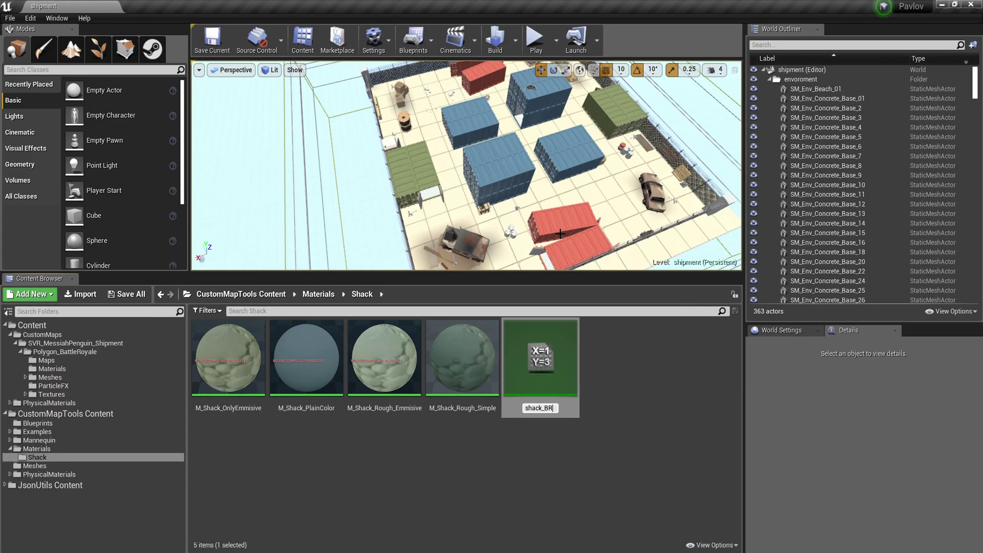
pyautogui.write('shack_BR2')
pyautogui.press('Return')
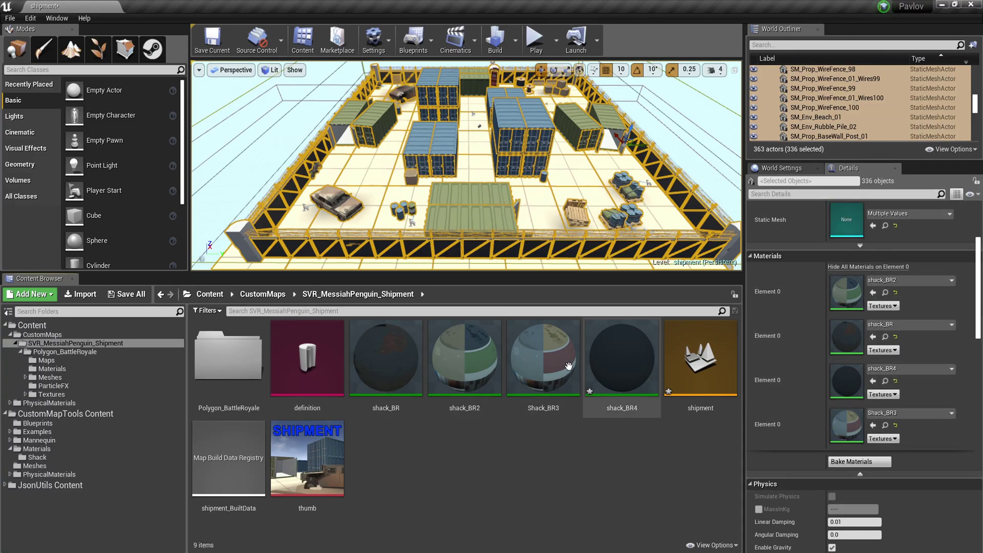
# Check the concrete floor's material, enlarge the World Outliner, and frame a wire fence actor
pyautogui.click(447, 376)
pyautogui.click(609, 361)
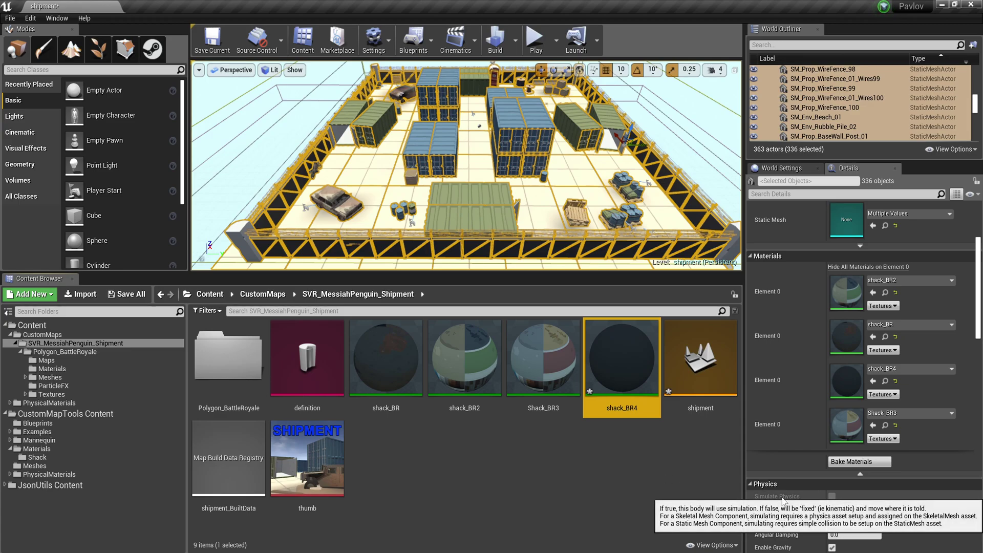
pyautogui.click(436, 213)
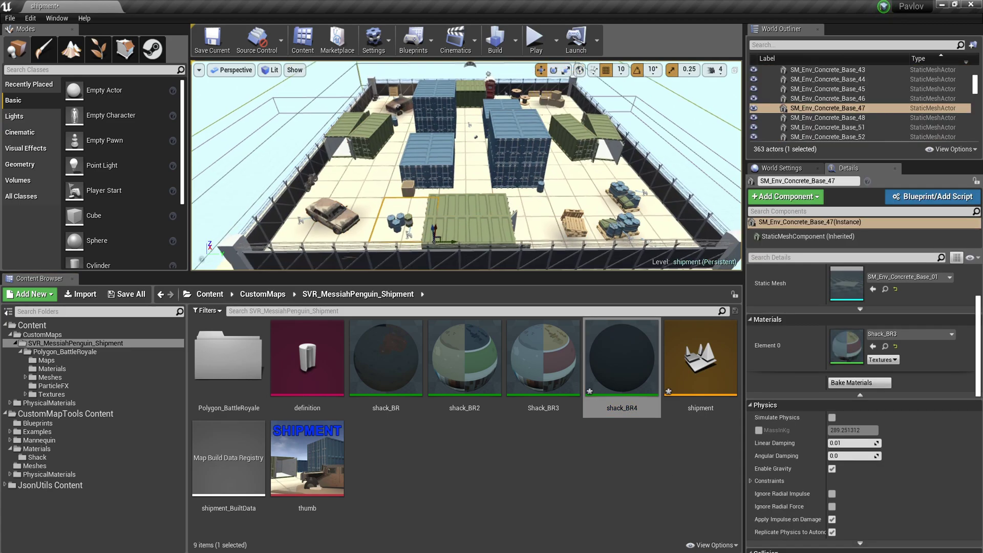
pyautogui.moveTo(435, 212); pyautogui.dragTo(404, 202, button='right')
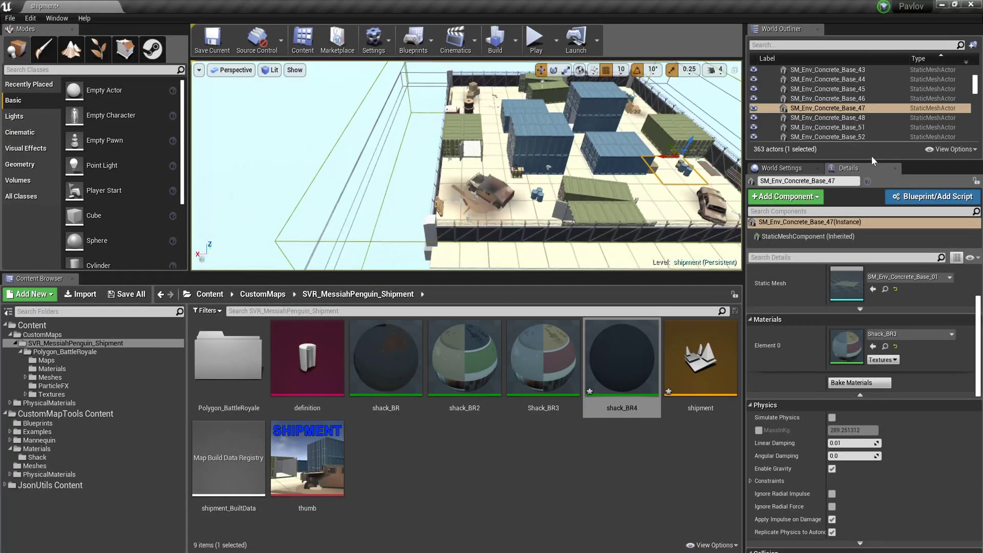
pyautogui.moveTo(871, 161); pyautogui.dragTo(871, 366)
pyautogui.doubleClick(824, 242)
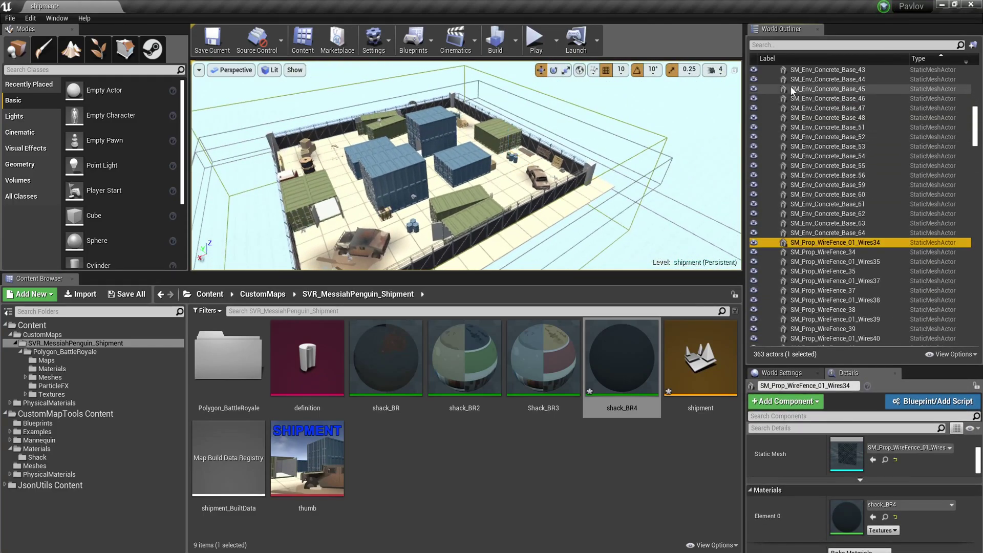
# Select all actors from SM_Prop_WireFence_01_Wires47 through SM_Prop_BriefcaseBomb_01_Lid in the Outliner
pyautogui.scroll(10, 952, 123)
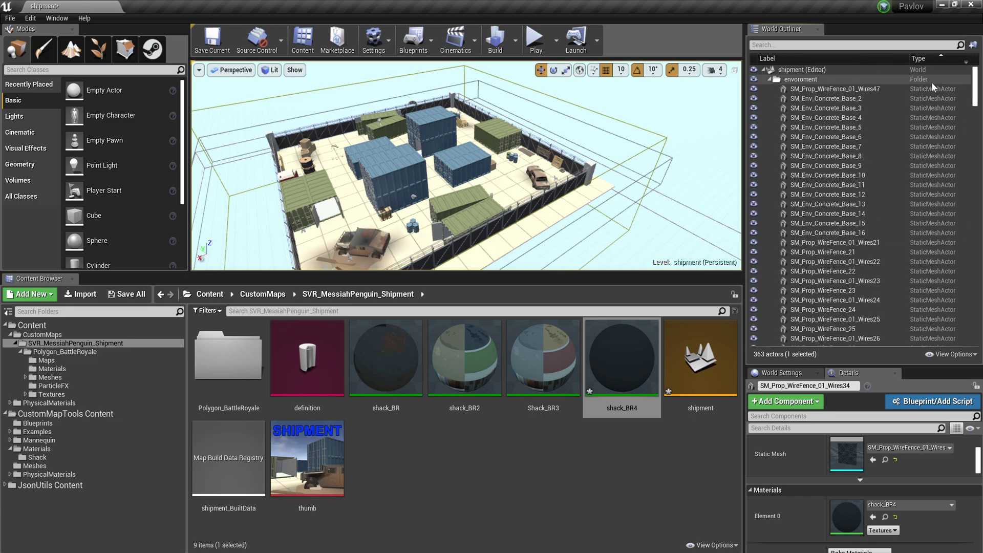
pyautogui.click(916, 90)
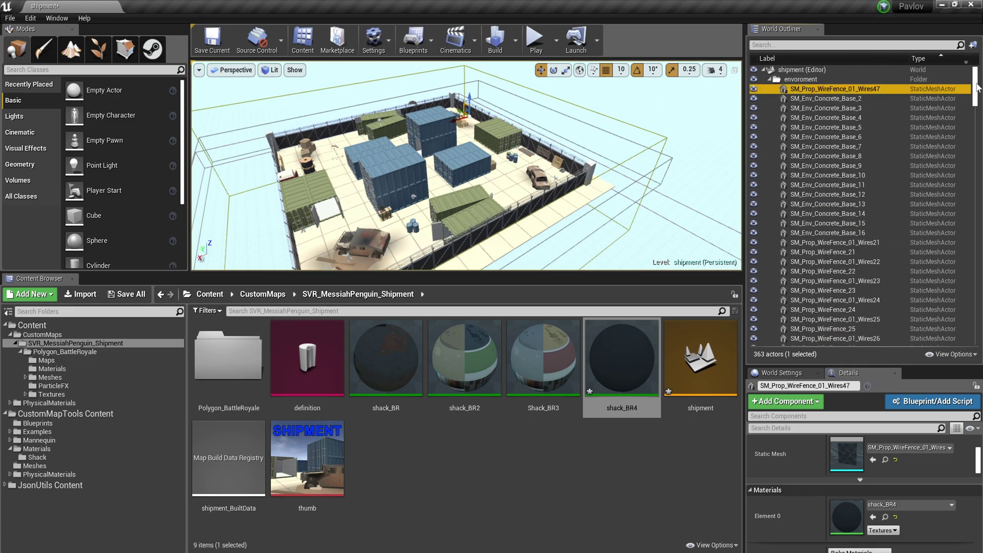
pyautogui.scroll(-20, 901, 205)
pyautogui.keyDown('shift'); pyautogui.click(888, 279); pyautogui.keyUp('shift')
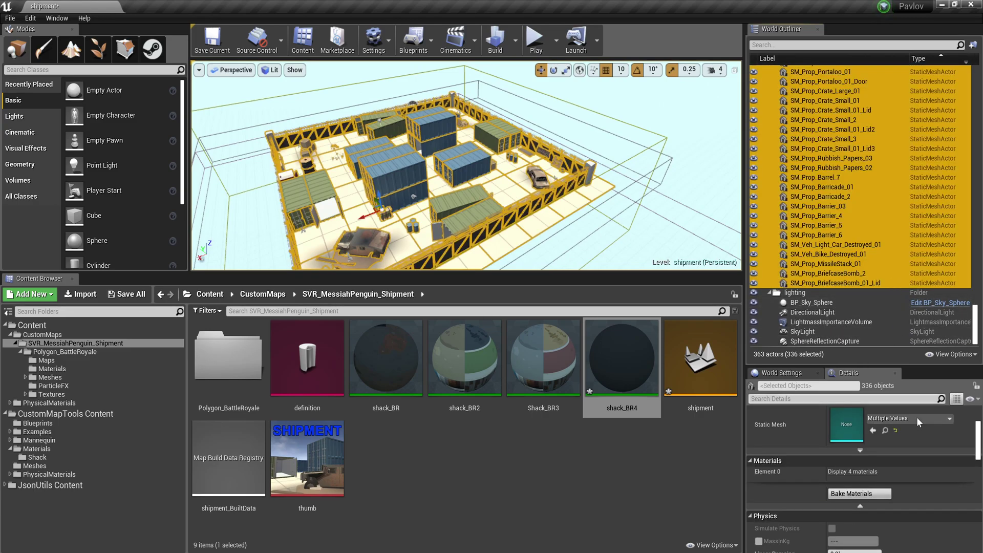
# Give the selected actors one lightmap type, disable Cast Shadow, and build the lighting
pyautogui.scroll(-3, 899, 447)
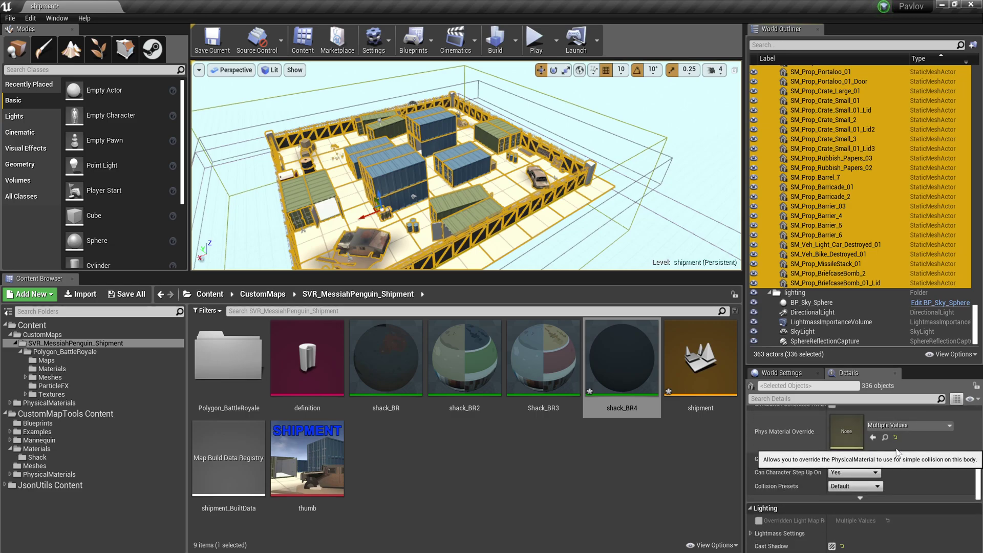
pyautogui.scroll(-5, 895, 450)
pyautogui.click(876, 439)
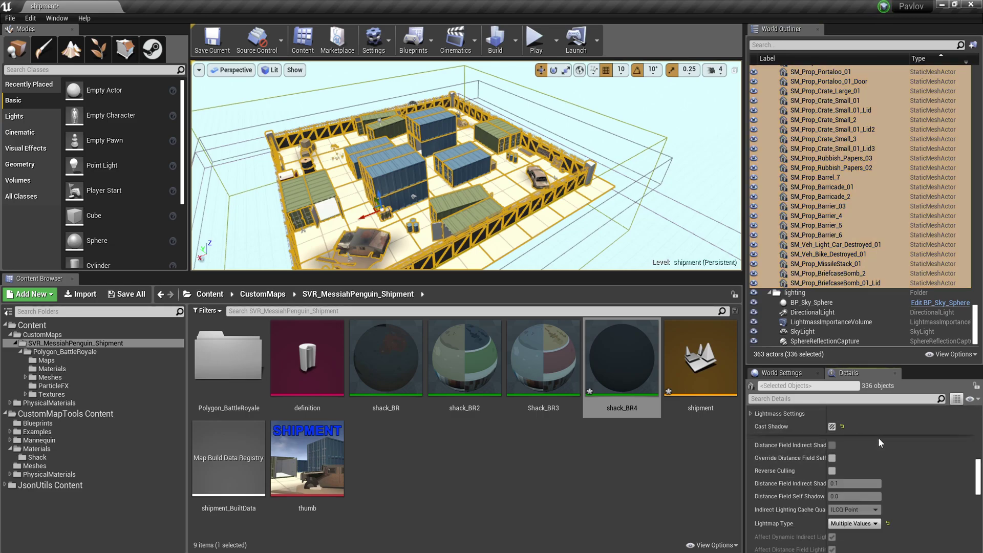
pyautogui.scroll(-1, 878, 440)
pyautogui.click(870, 489)
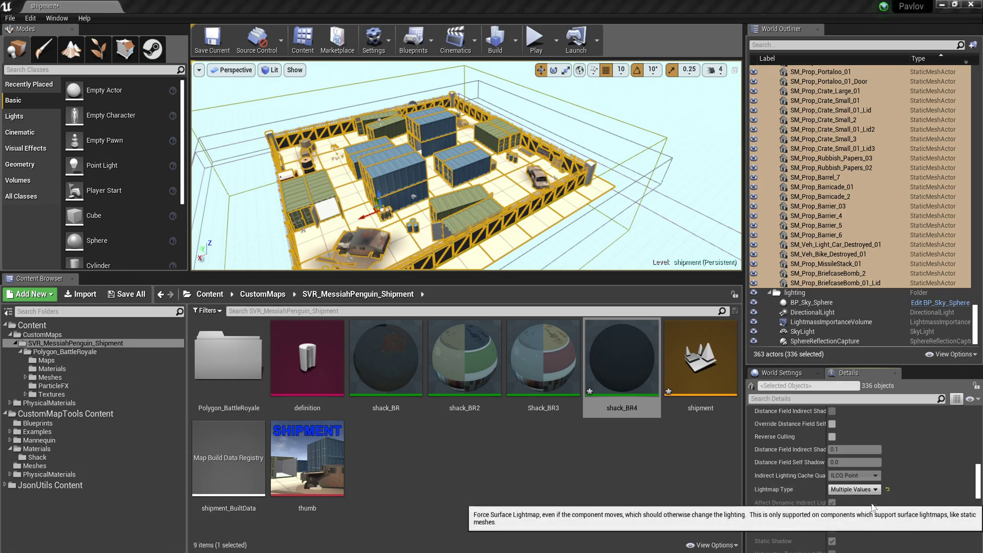
pyautogui.click(870, 499)
pyautogui.scroll(2, 913, 481)
pyautogui.click(832, 460)
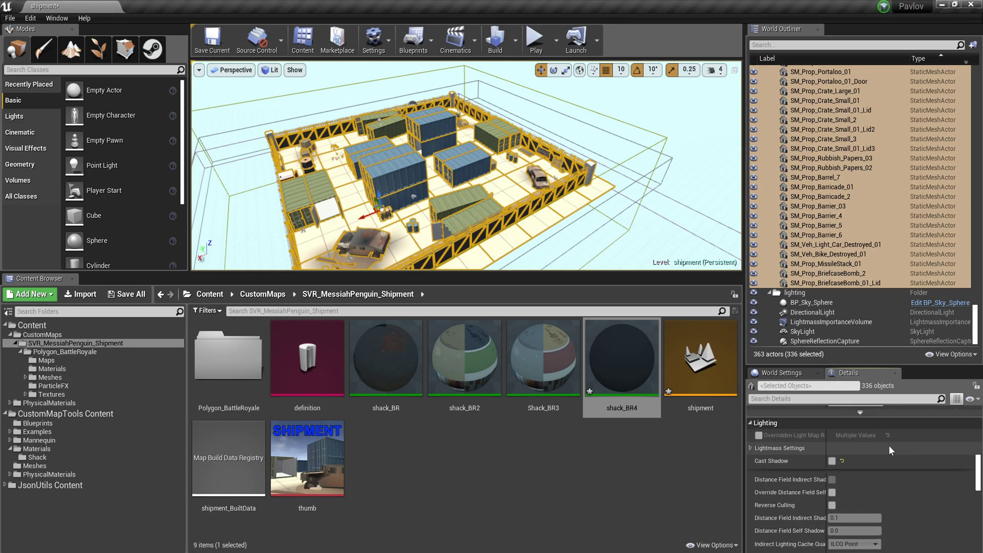
pyautogui.click(497, 41)
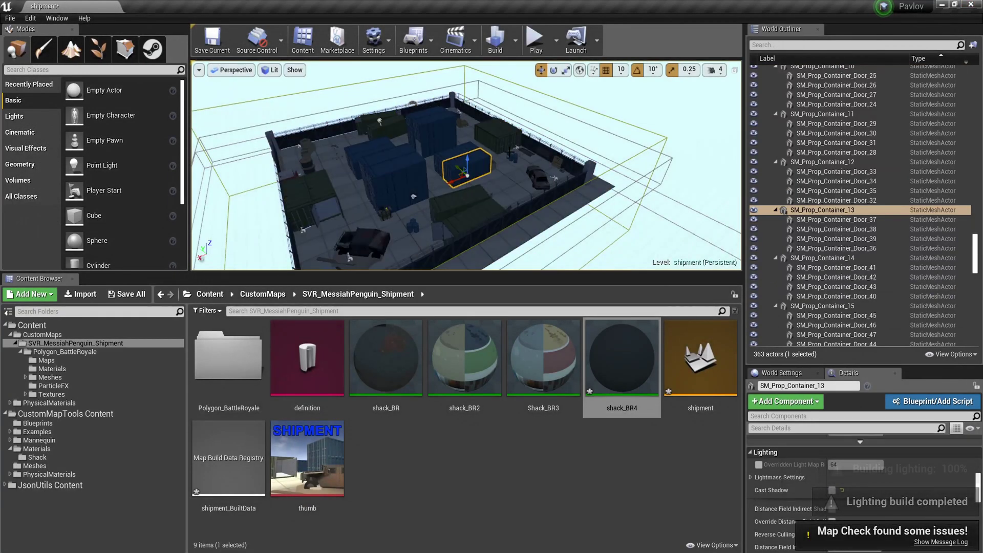
# Collapse the spawns and pavlov folders, expand lighting, and inspect the SkyLight
pyautogui.scroll(5, 542, 180)
pyautogui.moveTo(542, 180); pyautogui.dragTo(494, 156, button='right')
pyautogui.scroll(10, 863, 204)
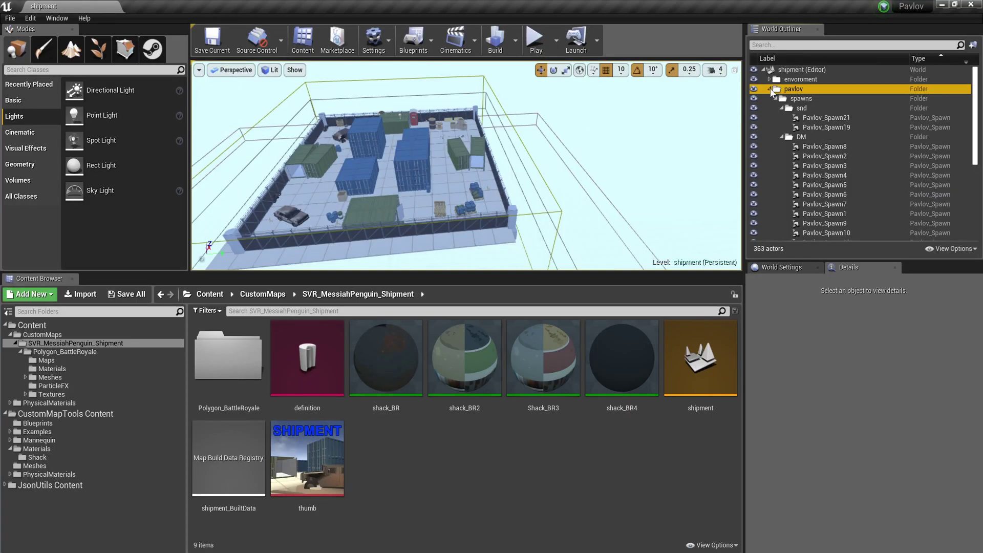
pyautogui.click(775, 98)
pyautogui.click(768, 89)
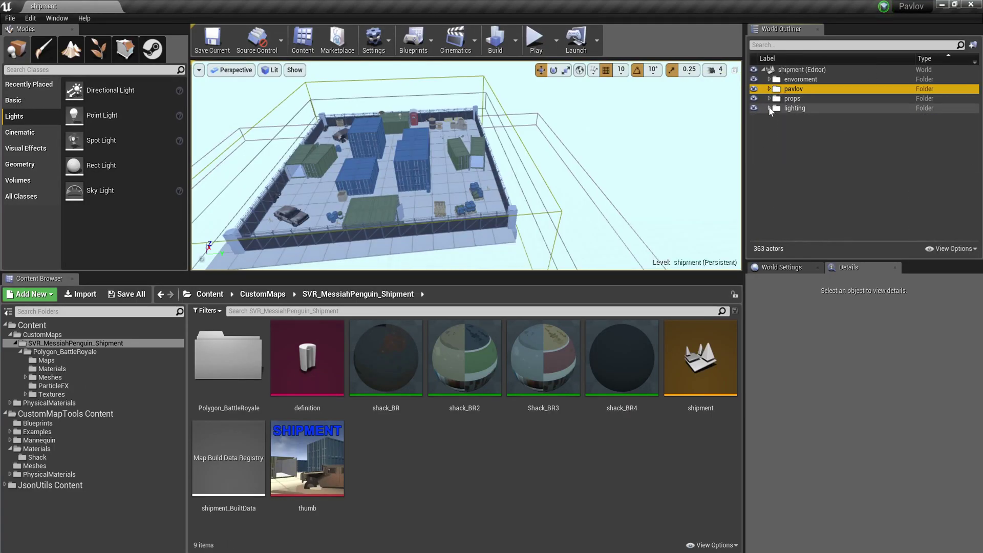
pyautogui.click(769, 88)
pyautogui.click(769, 89)
pyautogui.scroll(10, 507, 196)
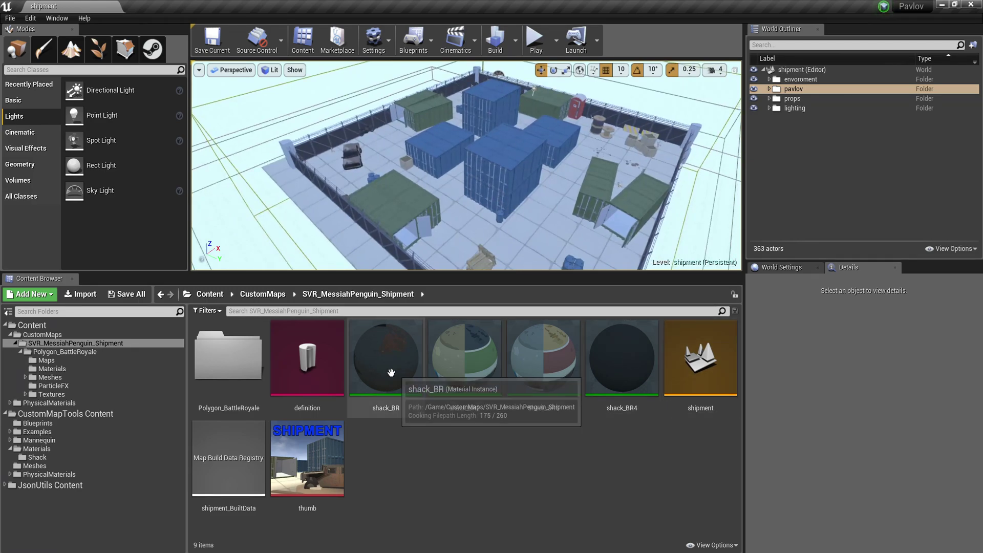
pyautogui.click(792, 108)
pyautogui.click(769, 108)
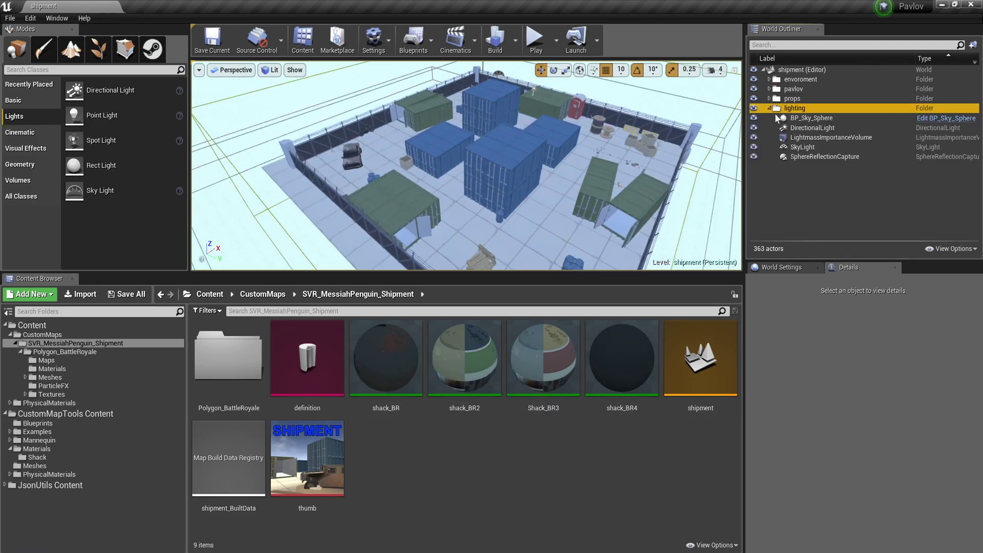
pyautogui.click(802, 147)
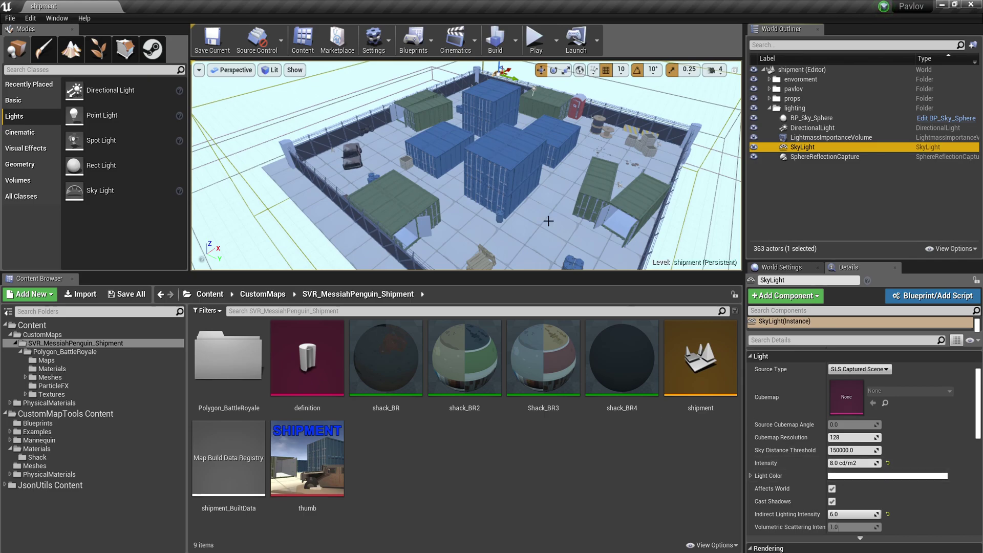
pyautogui.scroll(-8, 466, 165)
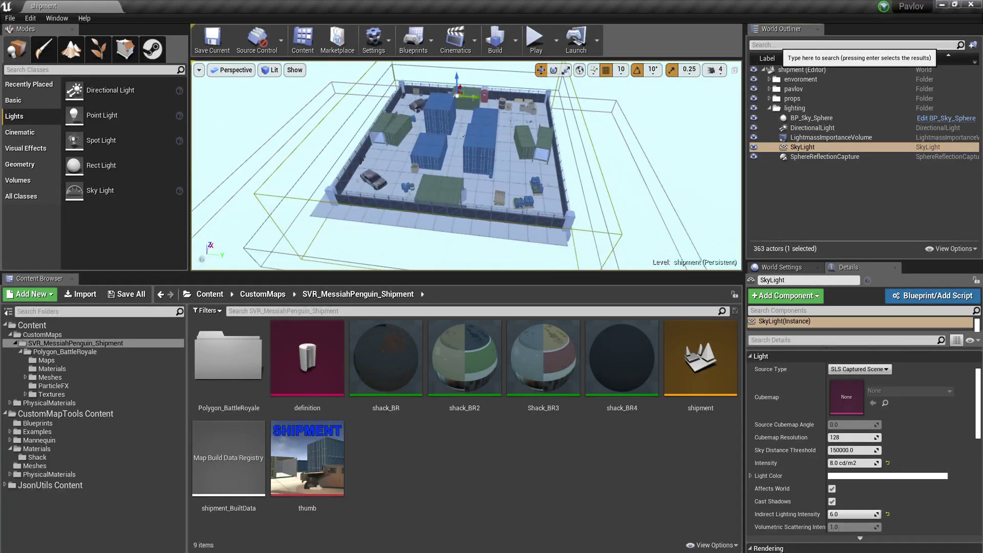
# Filter the World Outliner by 'game' and expand the pavlov folder
pyautogui.click(777, 45)
pyautogui.write('game')
pyautogui.click(770, 80)
# Assign the selected definition asset as Pavlov_GameLogic1's Definition
pyautogui.click(795, 88)
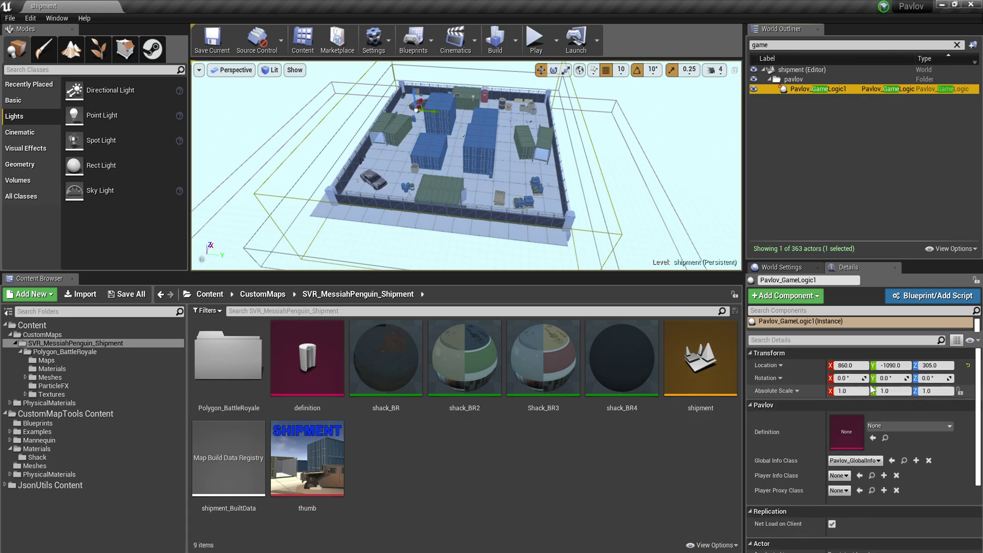
pyautogui.click(307, 359)
pyautogui.click(872, 437)
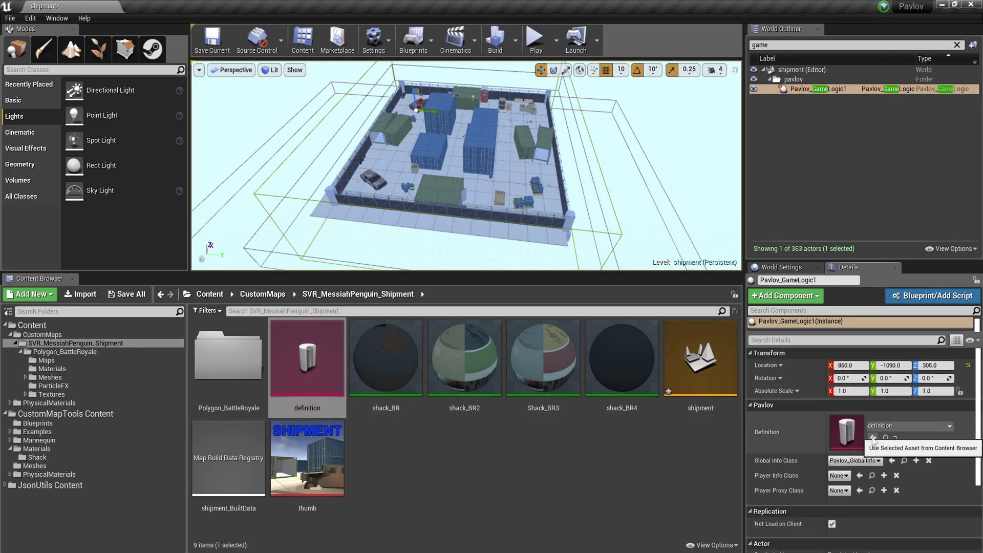
# Set Pavlov_PlayerInfo and Pavlov_PlayerProxy as the player classes, then save the shipment map
pyautogui.scroll(6, 552, 190)
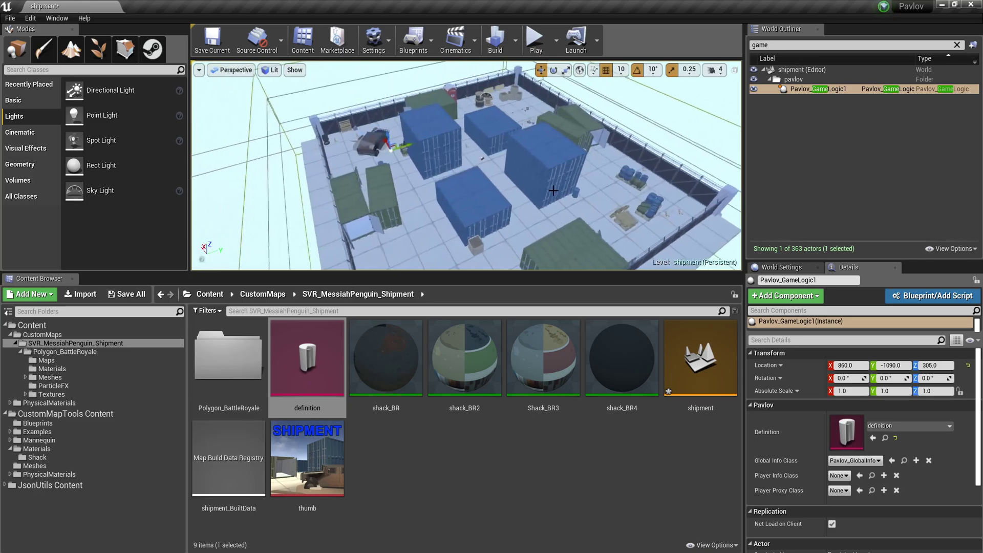
pyautogui.click(839, 475)
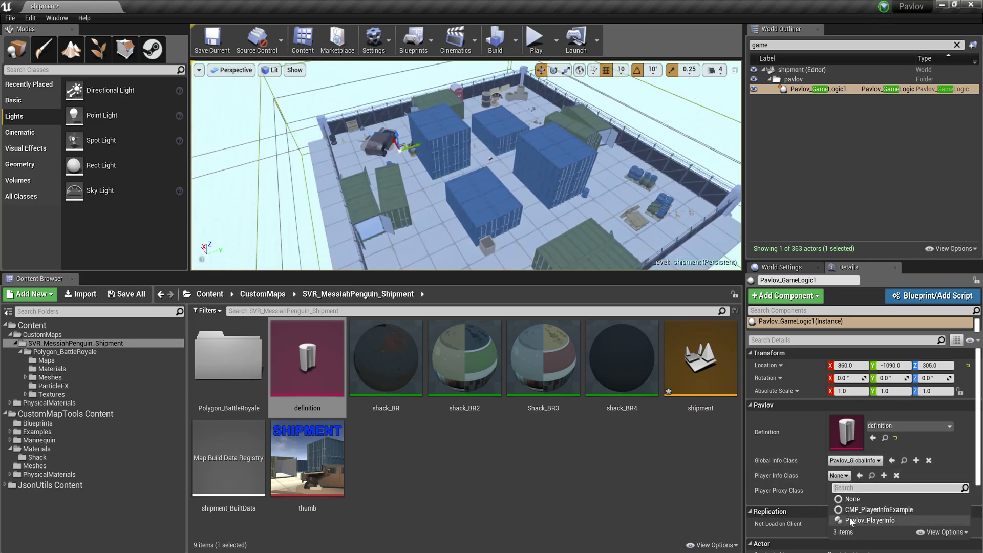
pyautogui.click(849, 517)
pyautogui.click(844, 491)
pyautogui.click(872, 465)
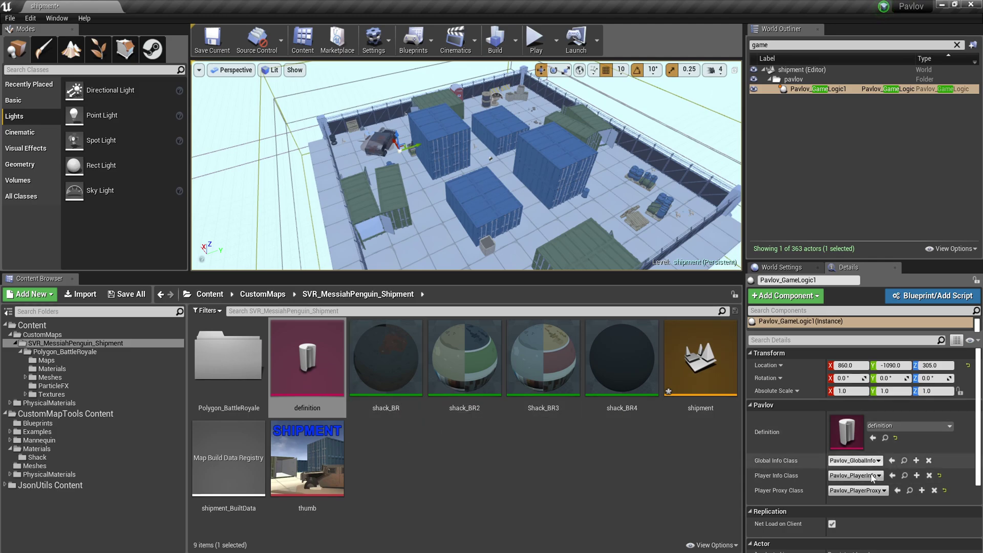
pyautogui.click(137, 300)
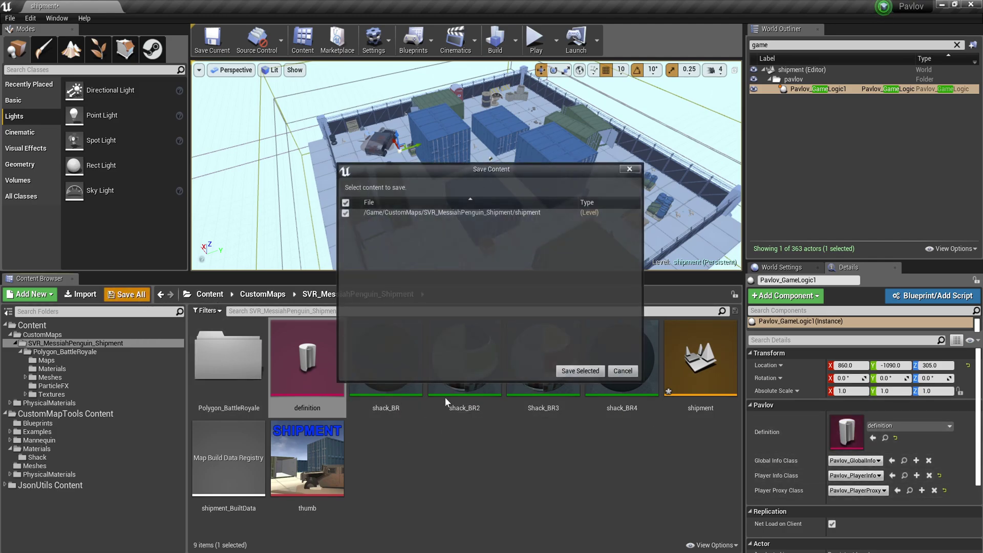
pyautogui.click(568, 374)
# Open the Pavlov Workshop from the Window menu, then close it
pyautogui.click(60, 20)
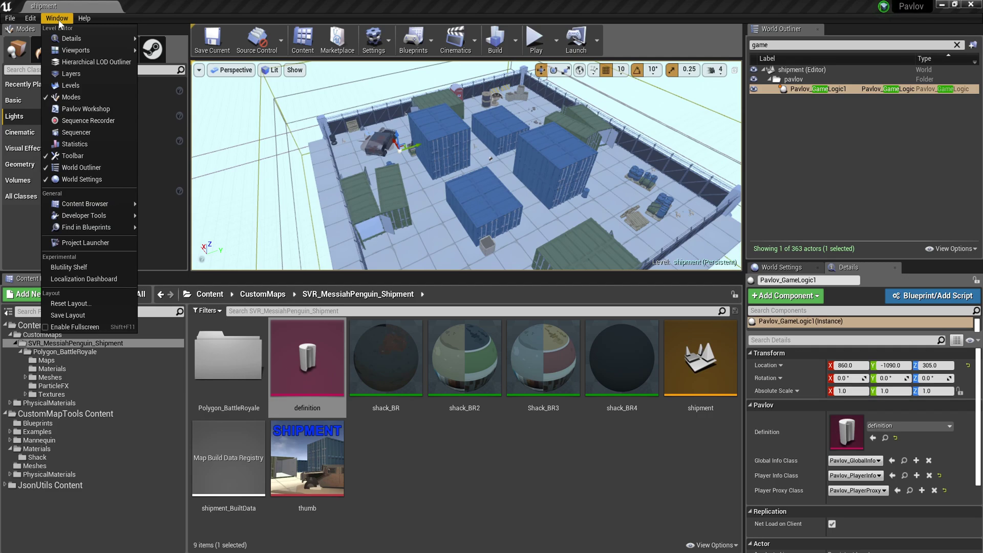
pyautogui.click(77, 109)
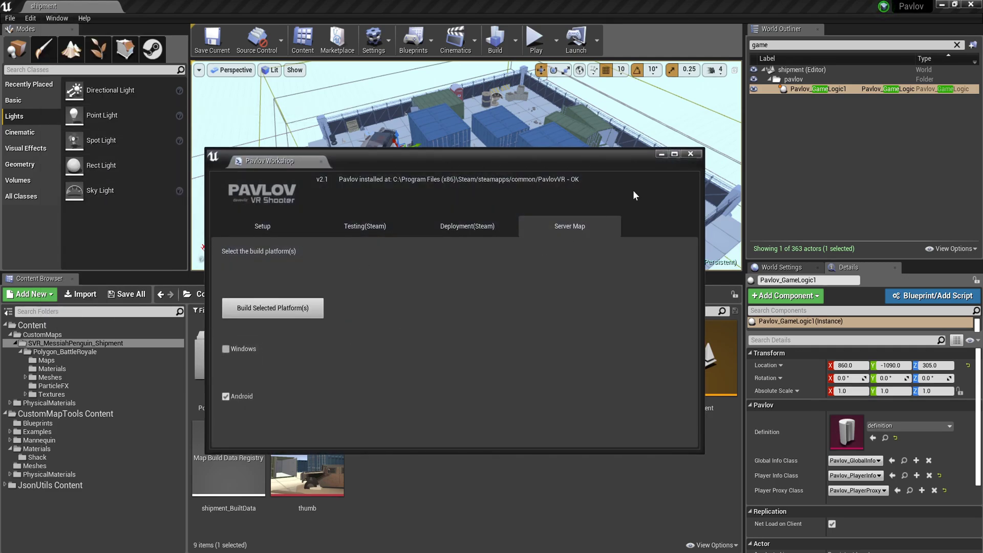
pyautogui.click(690, 154)
# Set the definition asset's Version to 2 and save it
pyautogui.doubleClick(307, 363)
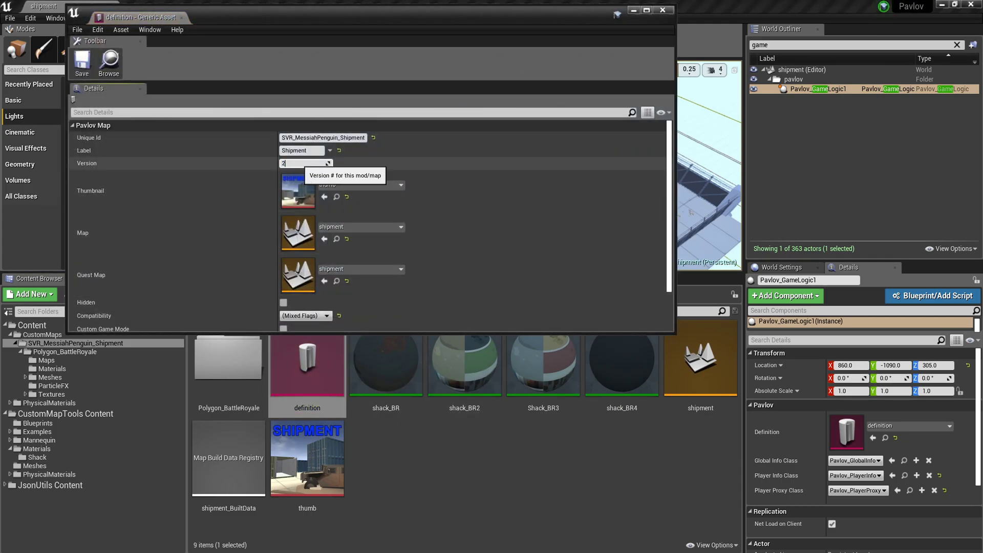
pyautogui.click(302, 162)
pyautogui.write('2')
pyautogui.press('Return')
pyautogui.scroll(-1, 331, 250)
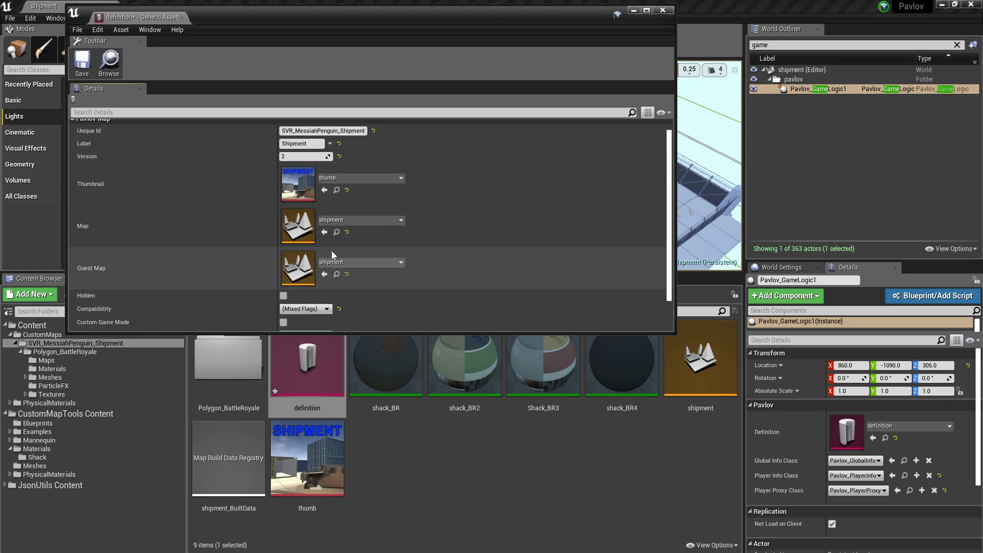
pyautogui.scroll(1, 330, 250)
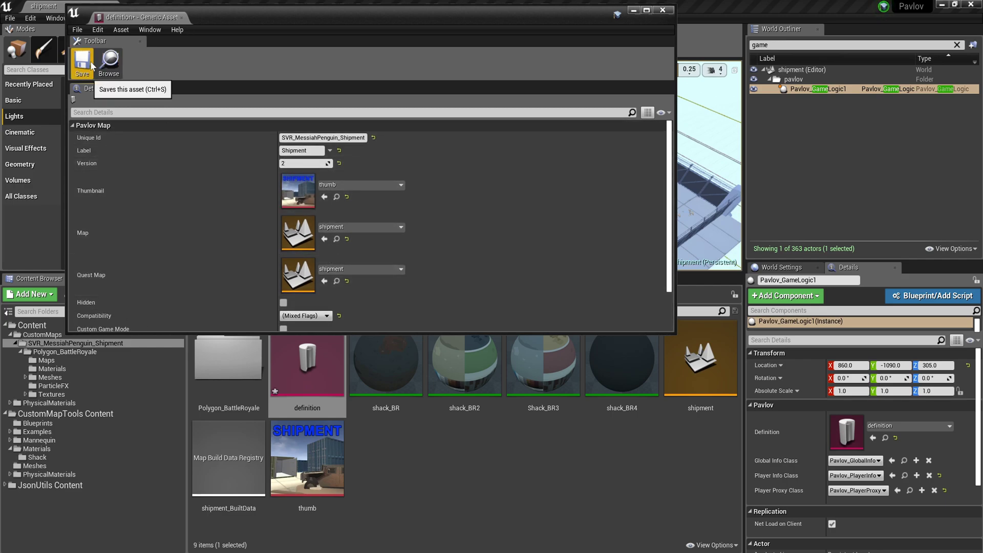
pyautogui.click(514, 470)
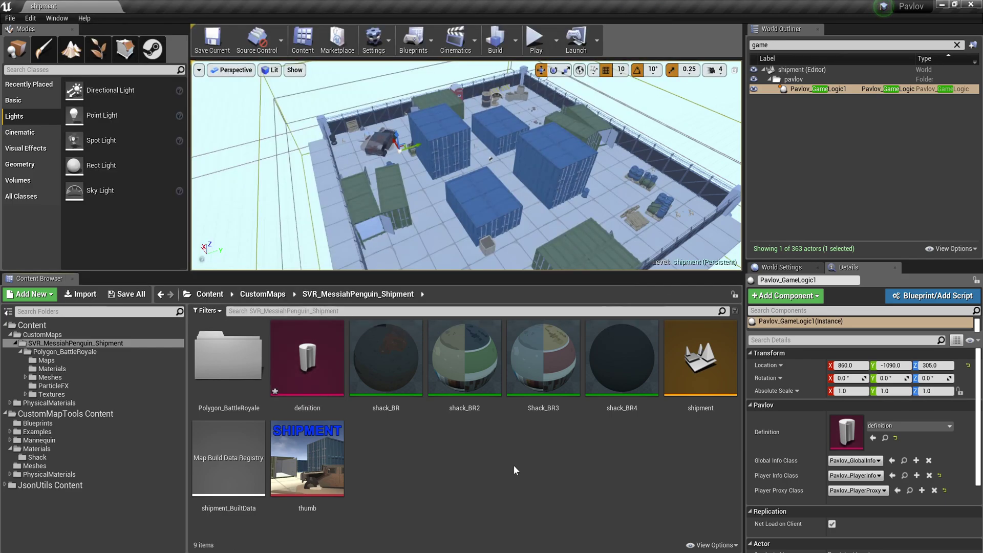
pyautogui.click(57, 19)
# Build the Android server map in Pavlov Workshop, then bring up the project folder in File Explorer
pyautogui.click(66, 112)
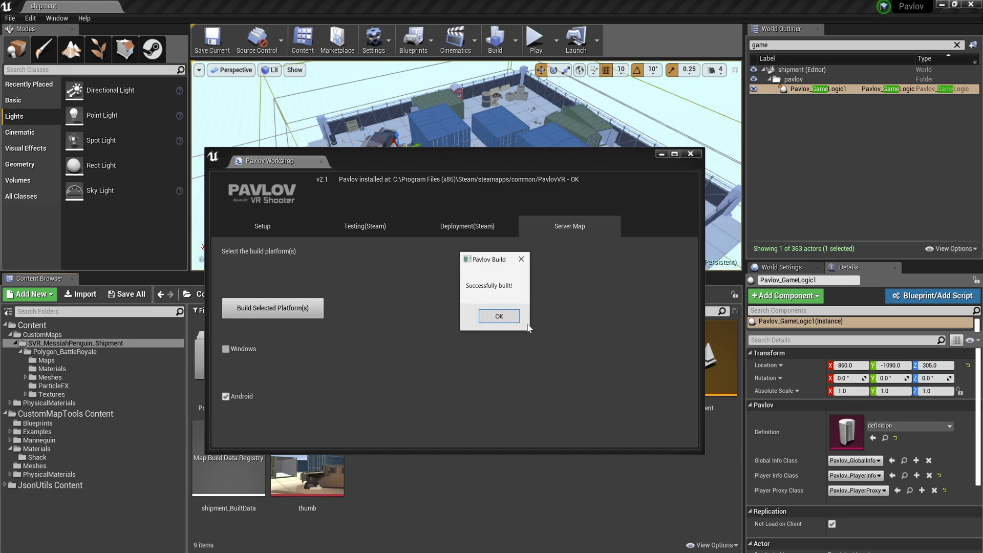
pyautogui.click(514, 319)
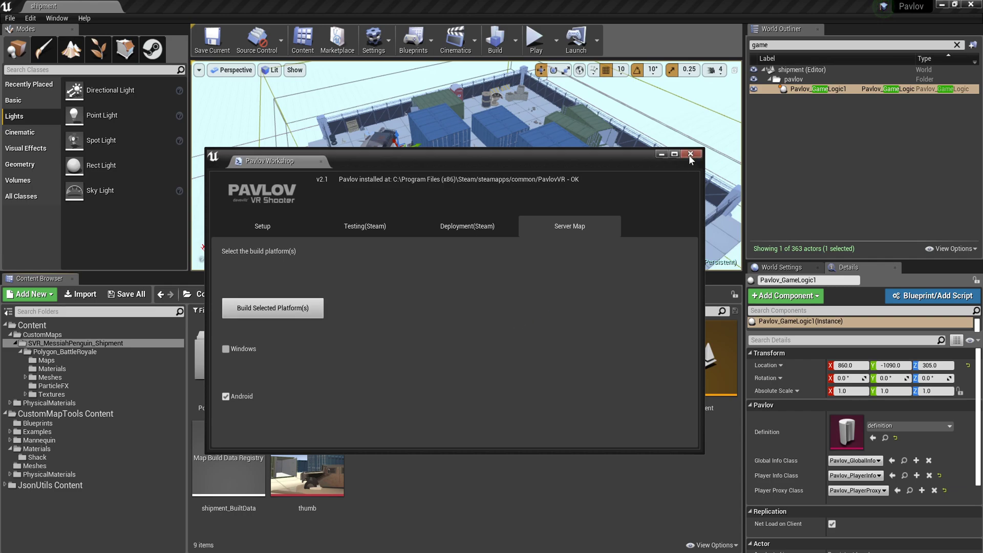
pyautogui.click(689, 154)
pyautogui.moveTo(111, 550)
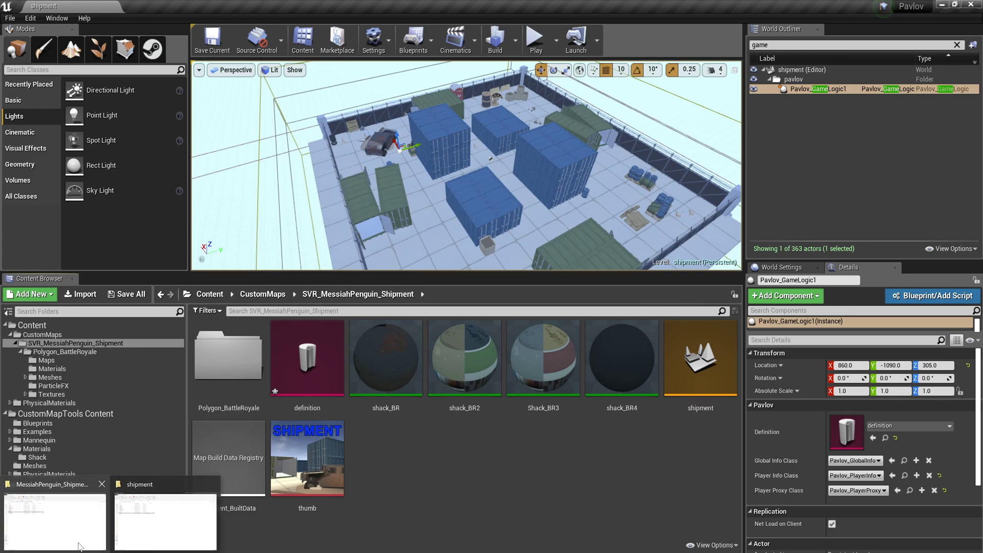
pyautogui.click(73, 524)
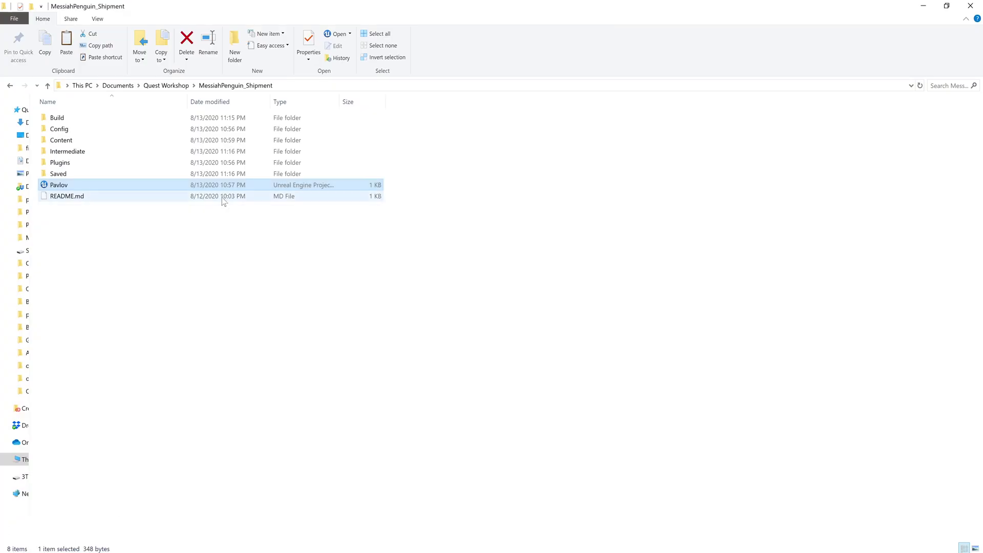
# Browse into the Saved\Cooked\Depot folder
pyautogui.doubleClick(132, 176)
pyautogui.doubleClick(111, 163)
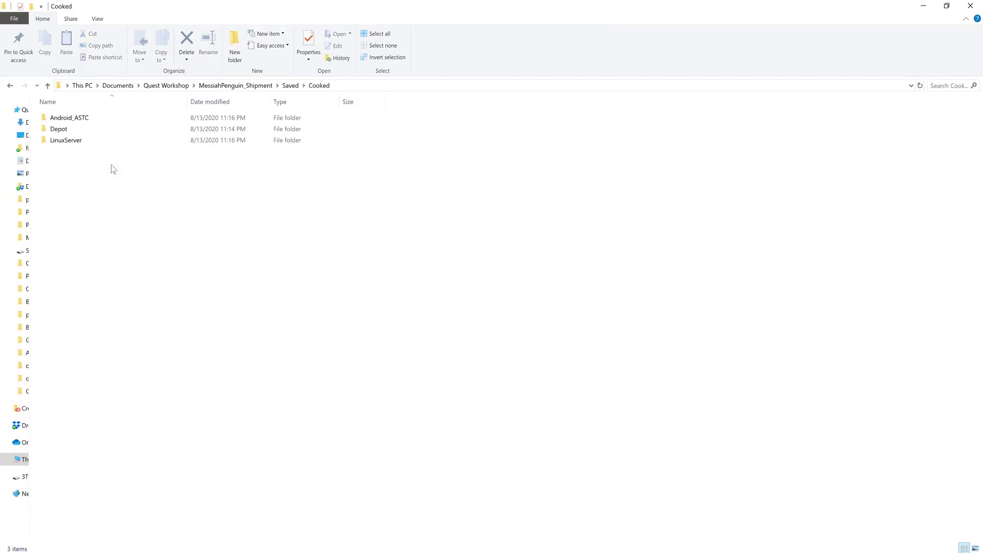
pyautogui.doubleClick(96, 130)
# Archive SVR_MessiahPenguin_Shipment as a same-named ZIP file (8,097 KB) beside the folder
pyautogui.click(98, 123)
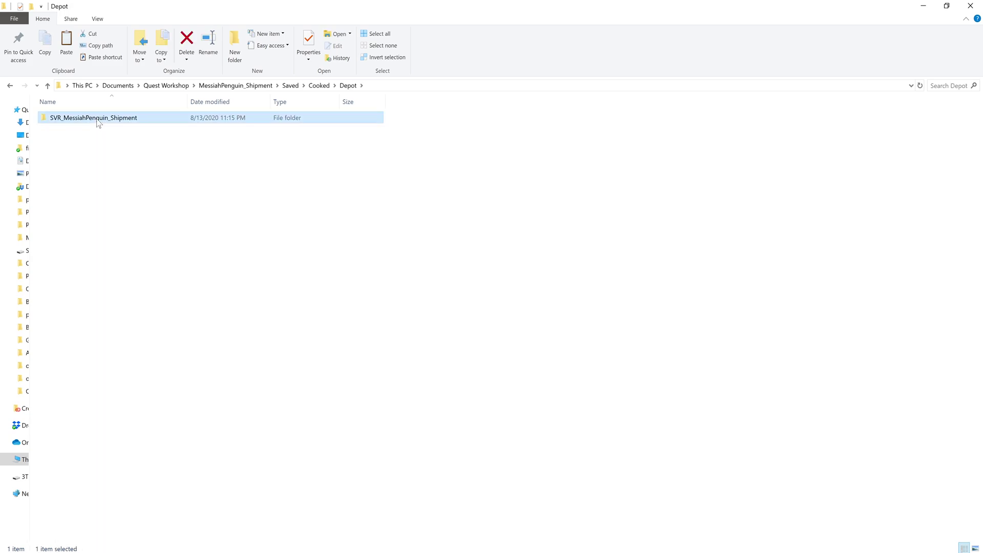
pyautogui.rightClick(125, 121)
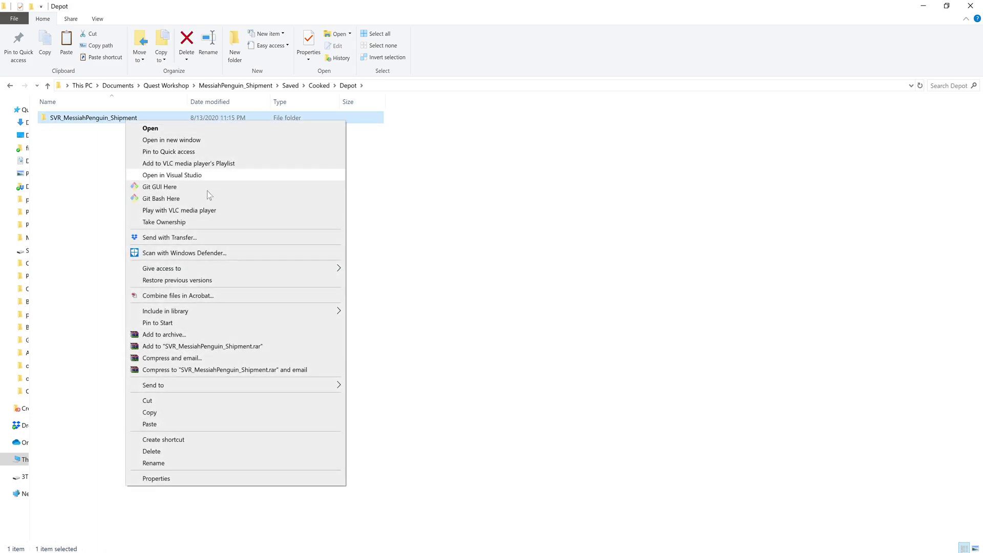
pyautogui.click(187, 333)
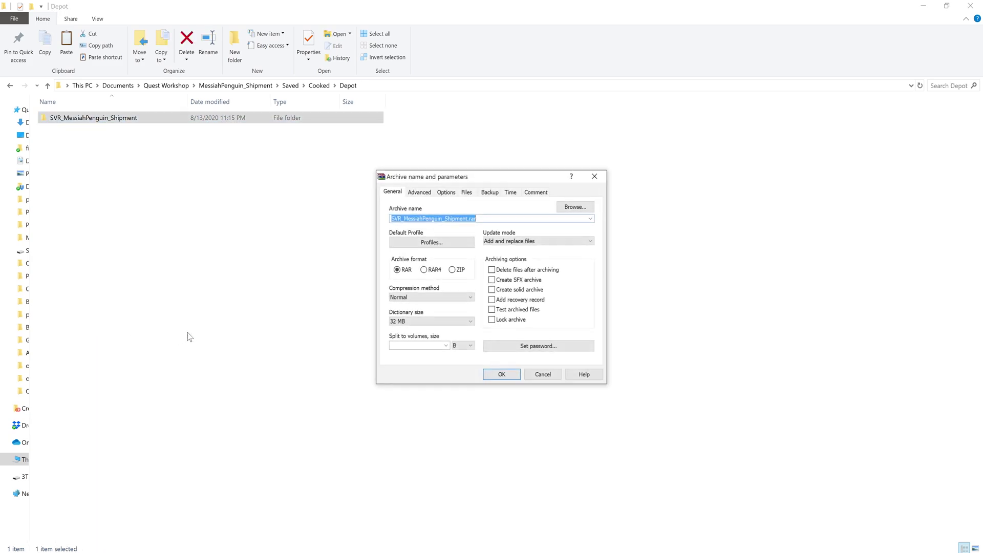
pyautogui.click(502, 375)
pyautogui.click(139, 129)
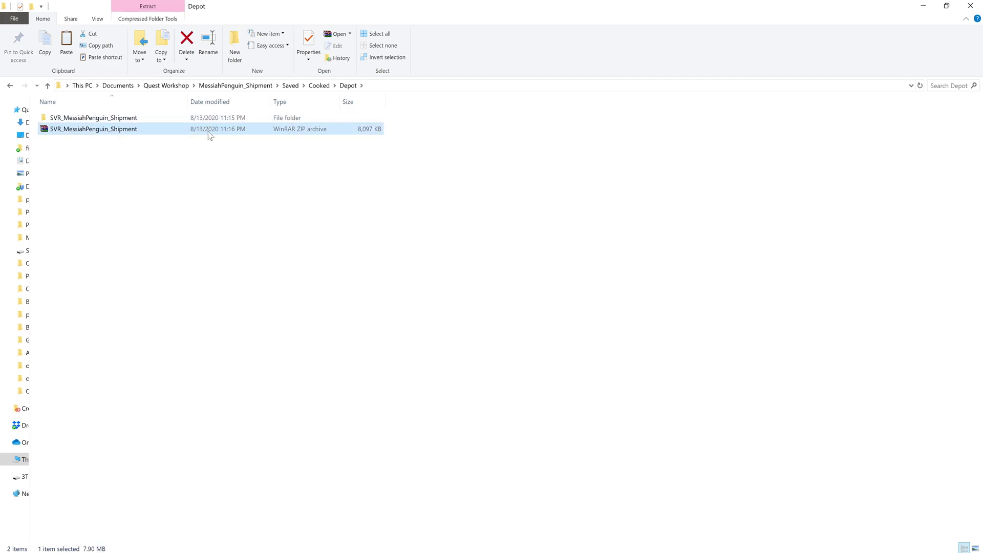